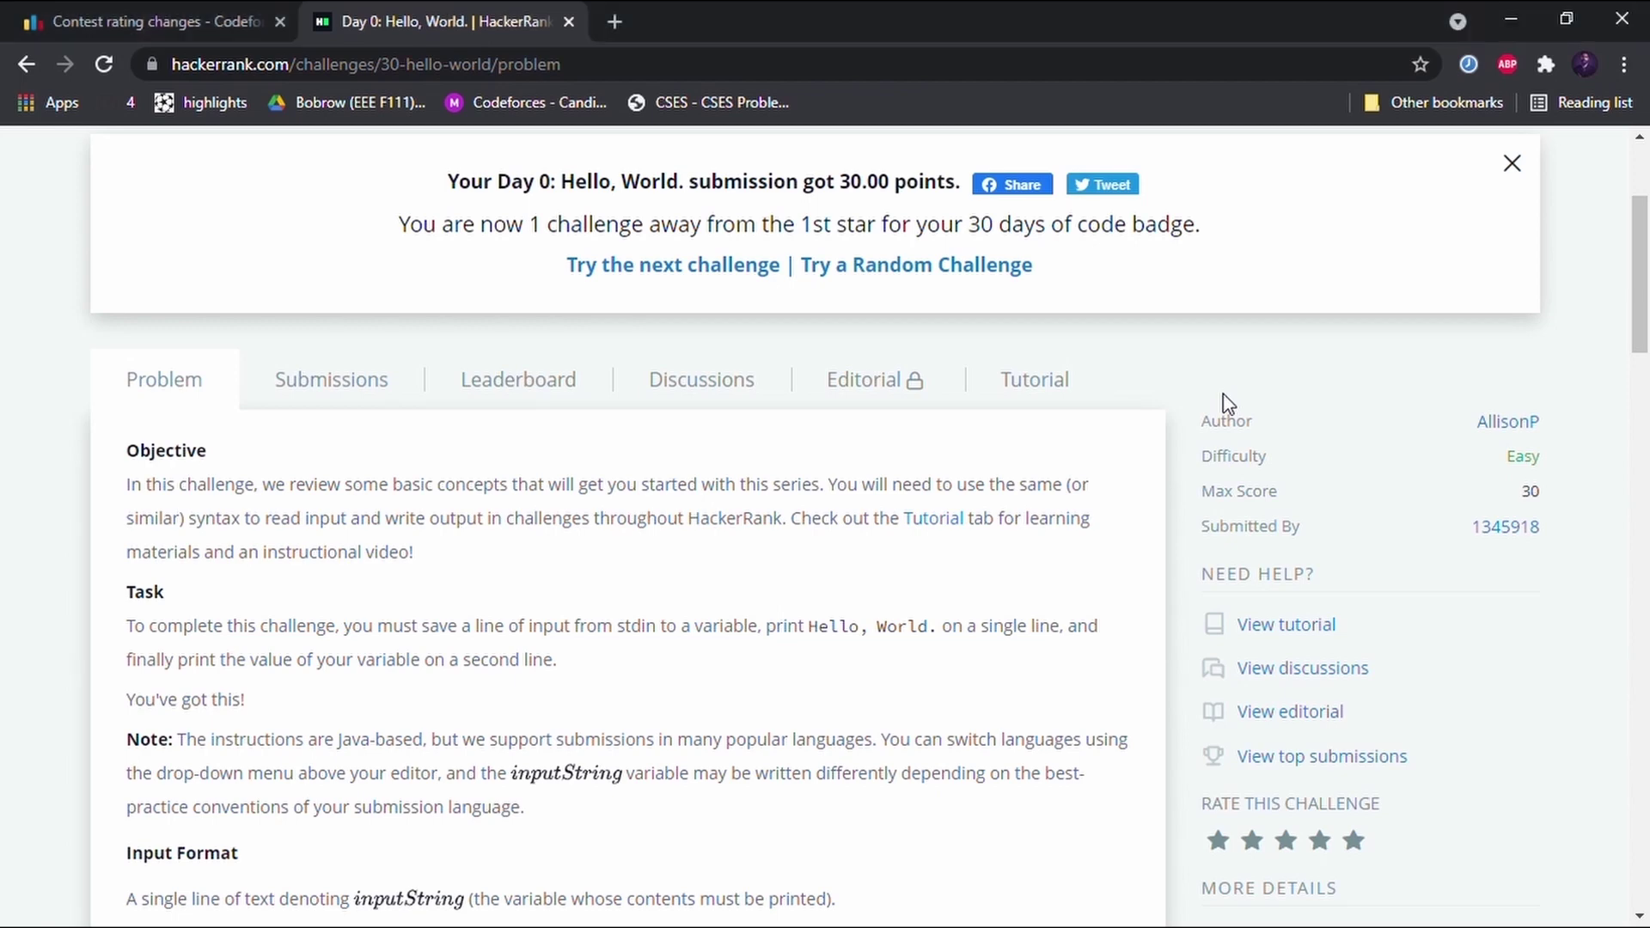
pyautogui.scroll(1, 1223, 404)
pyautogui.scroll(1, 1245, 237)
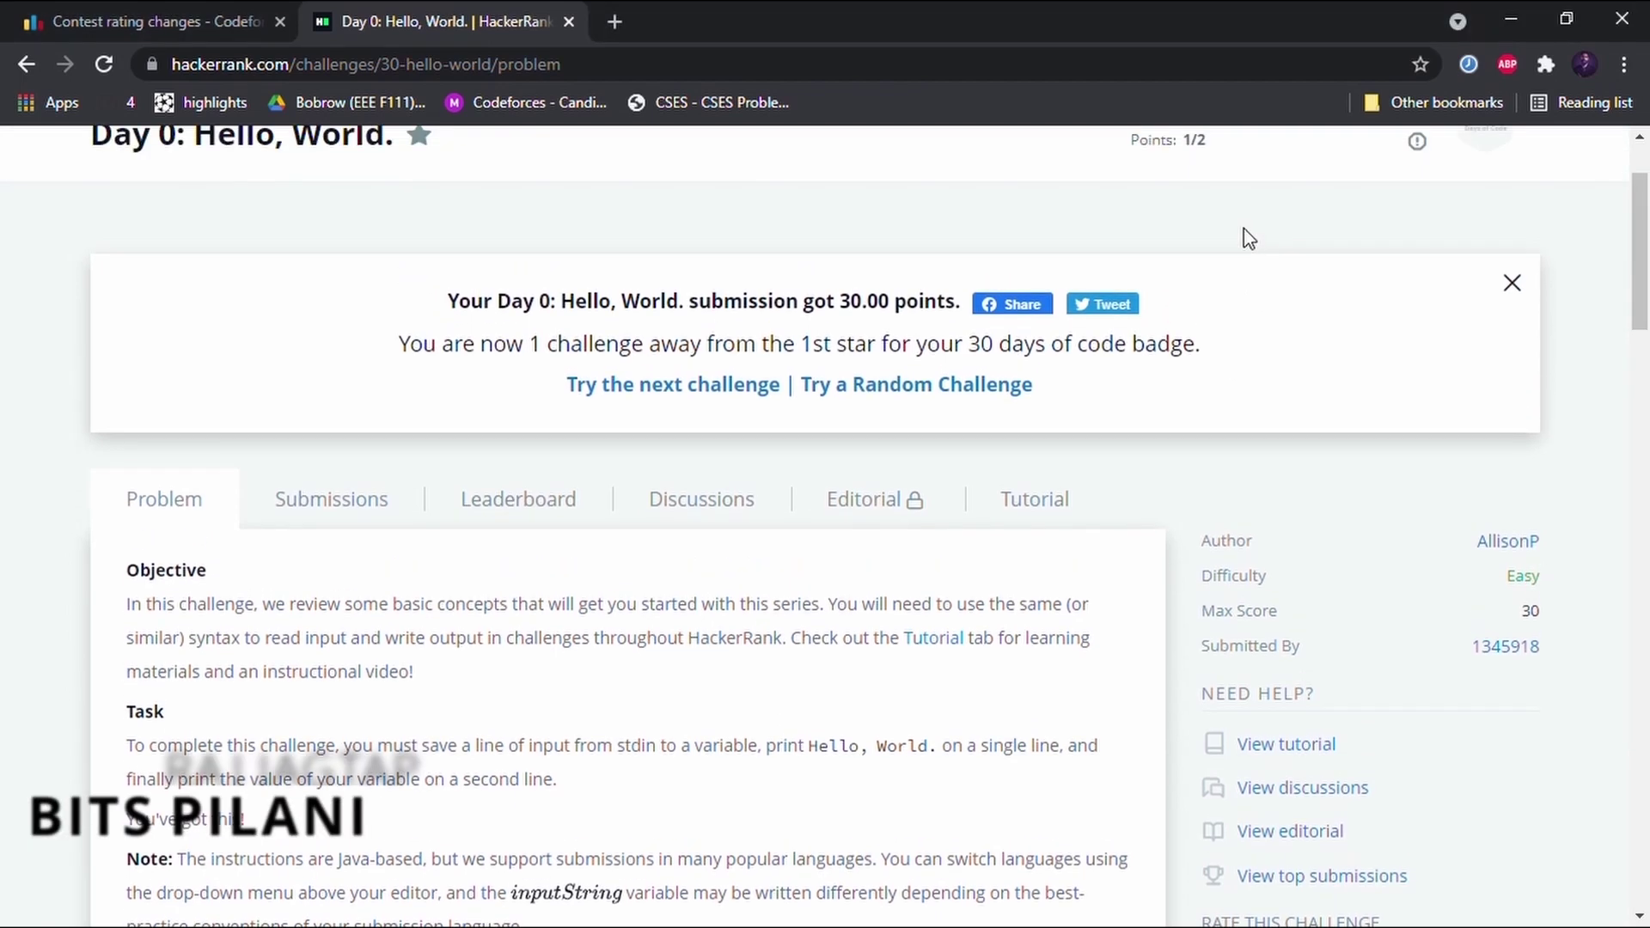
pyautogui.scroll(1, 1246, 238)
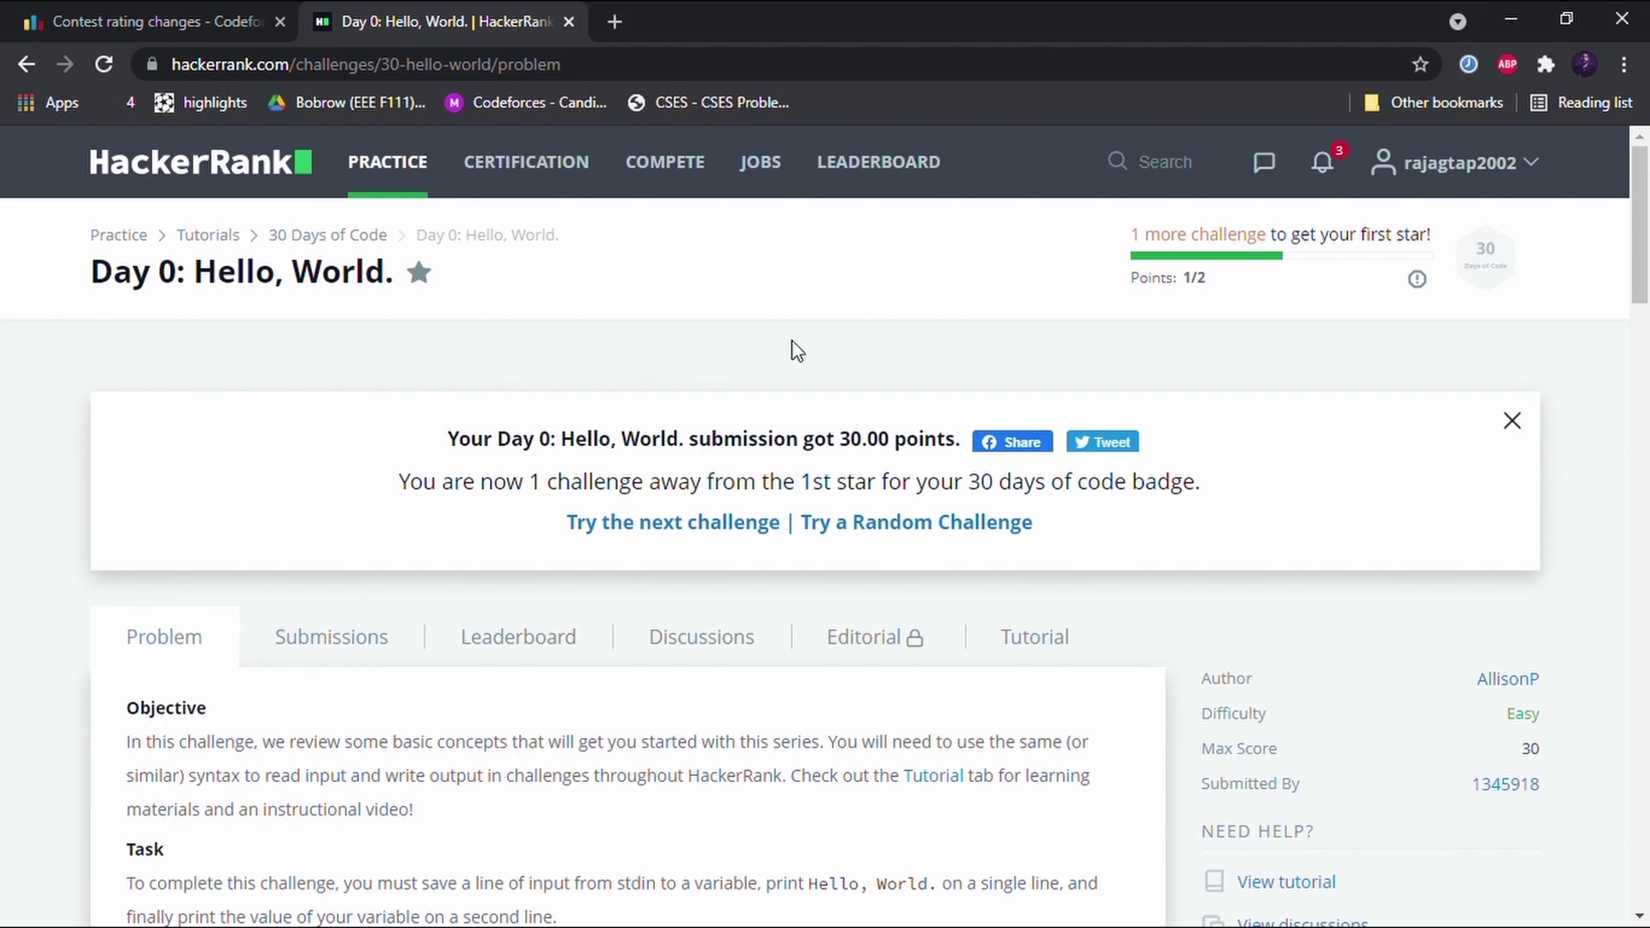
pyautogui.scroll(-1, 796, 349)
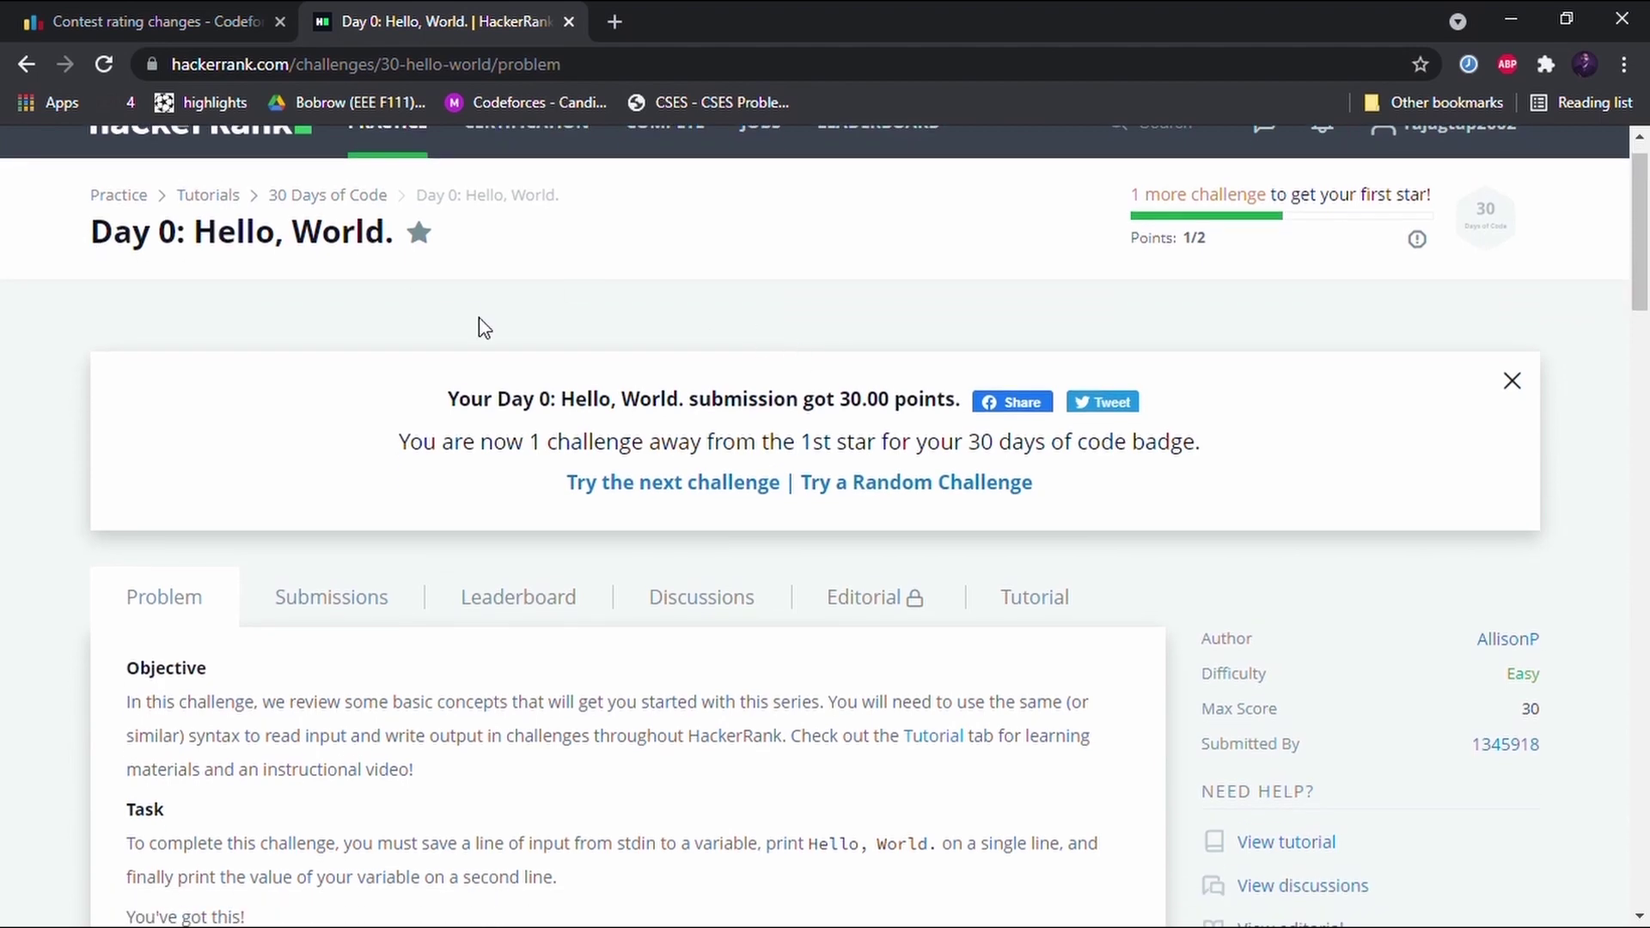
pyautogui.scroll(-2, 1216, 375)
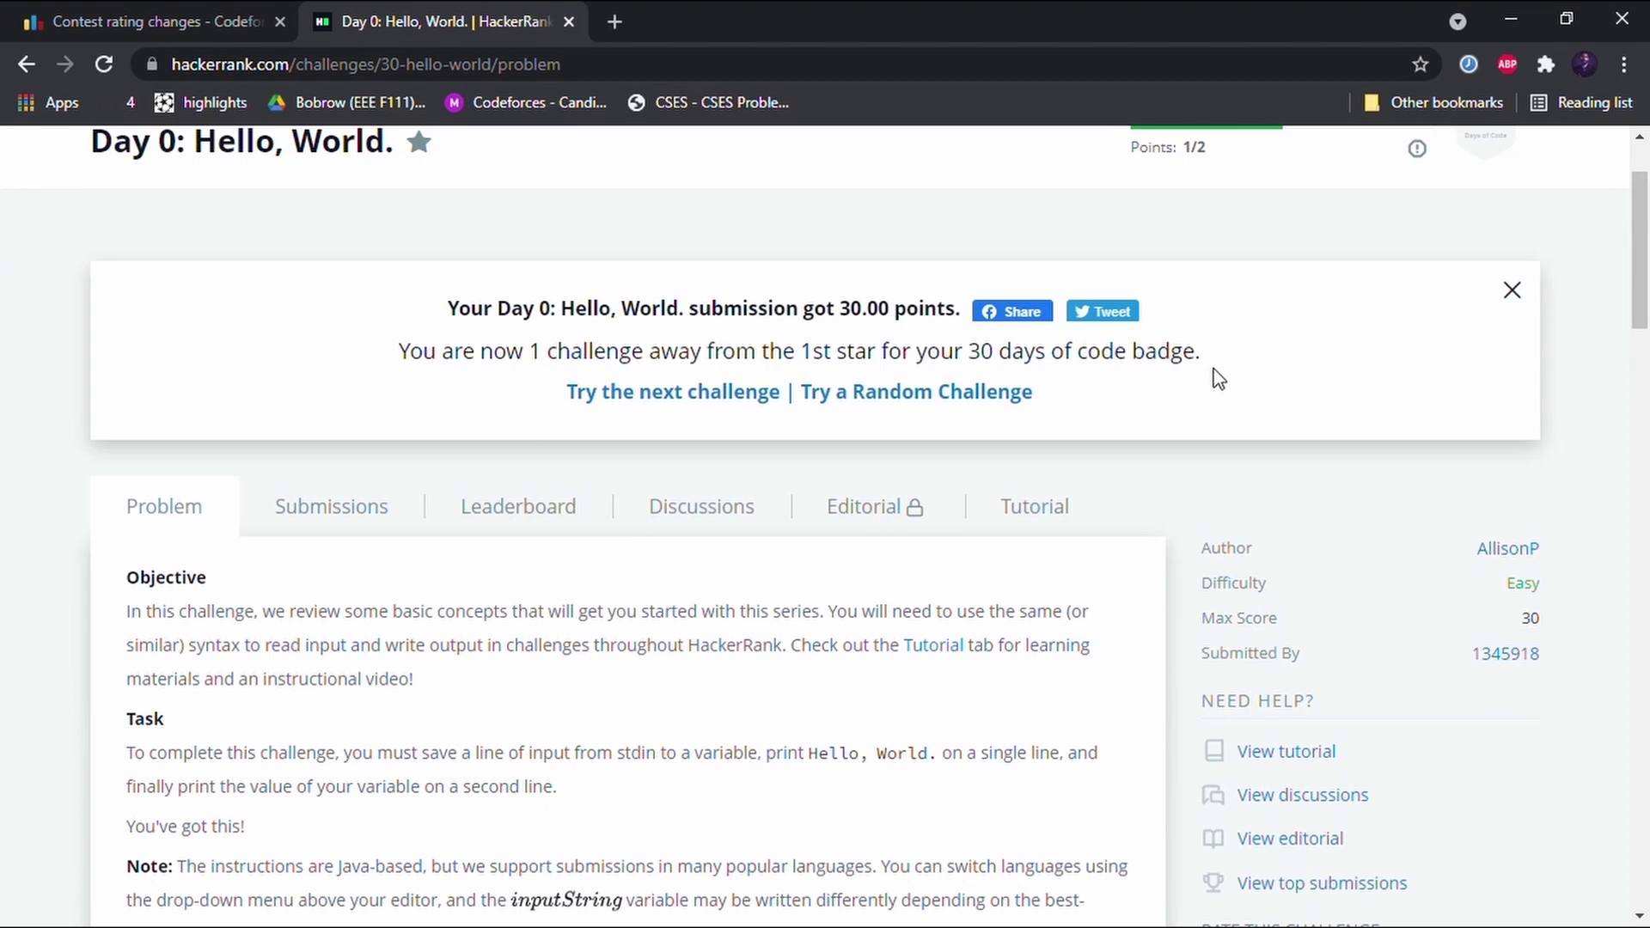
pyautogui.scroll(-3, 766, 579)
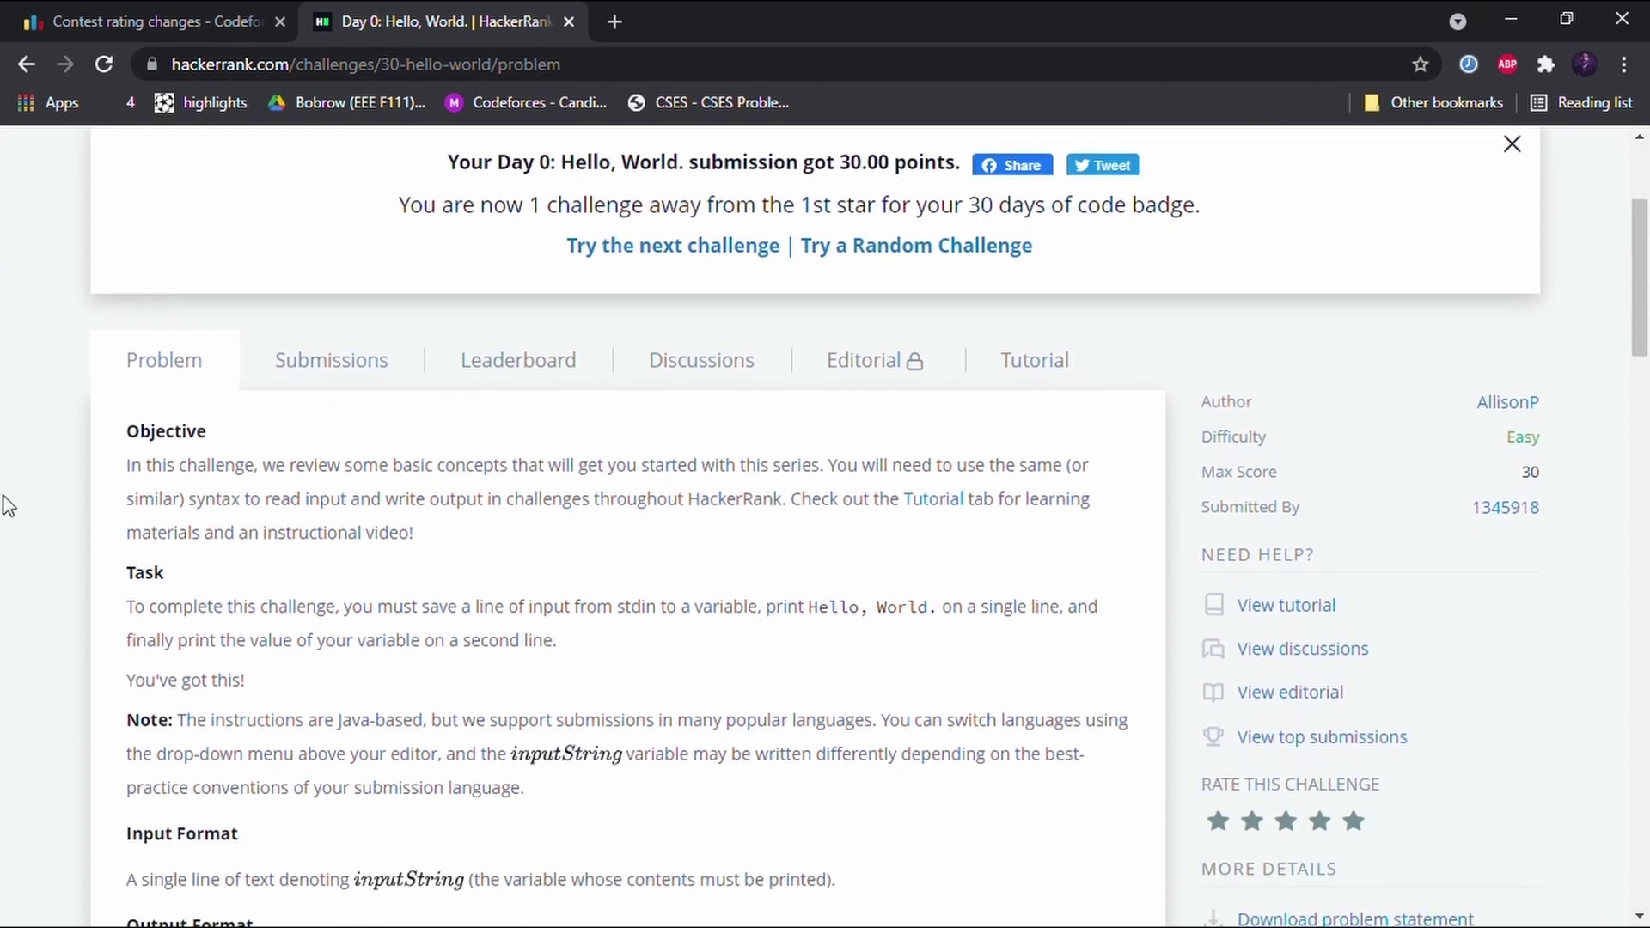
pyautogui.scroll(-2, 5, 504)
pyautogui.scroll(-1, 4, 504)
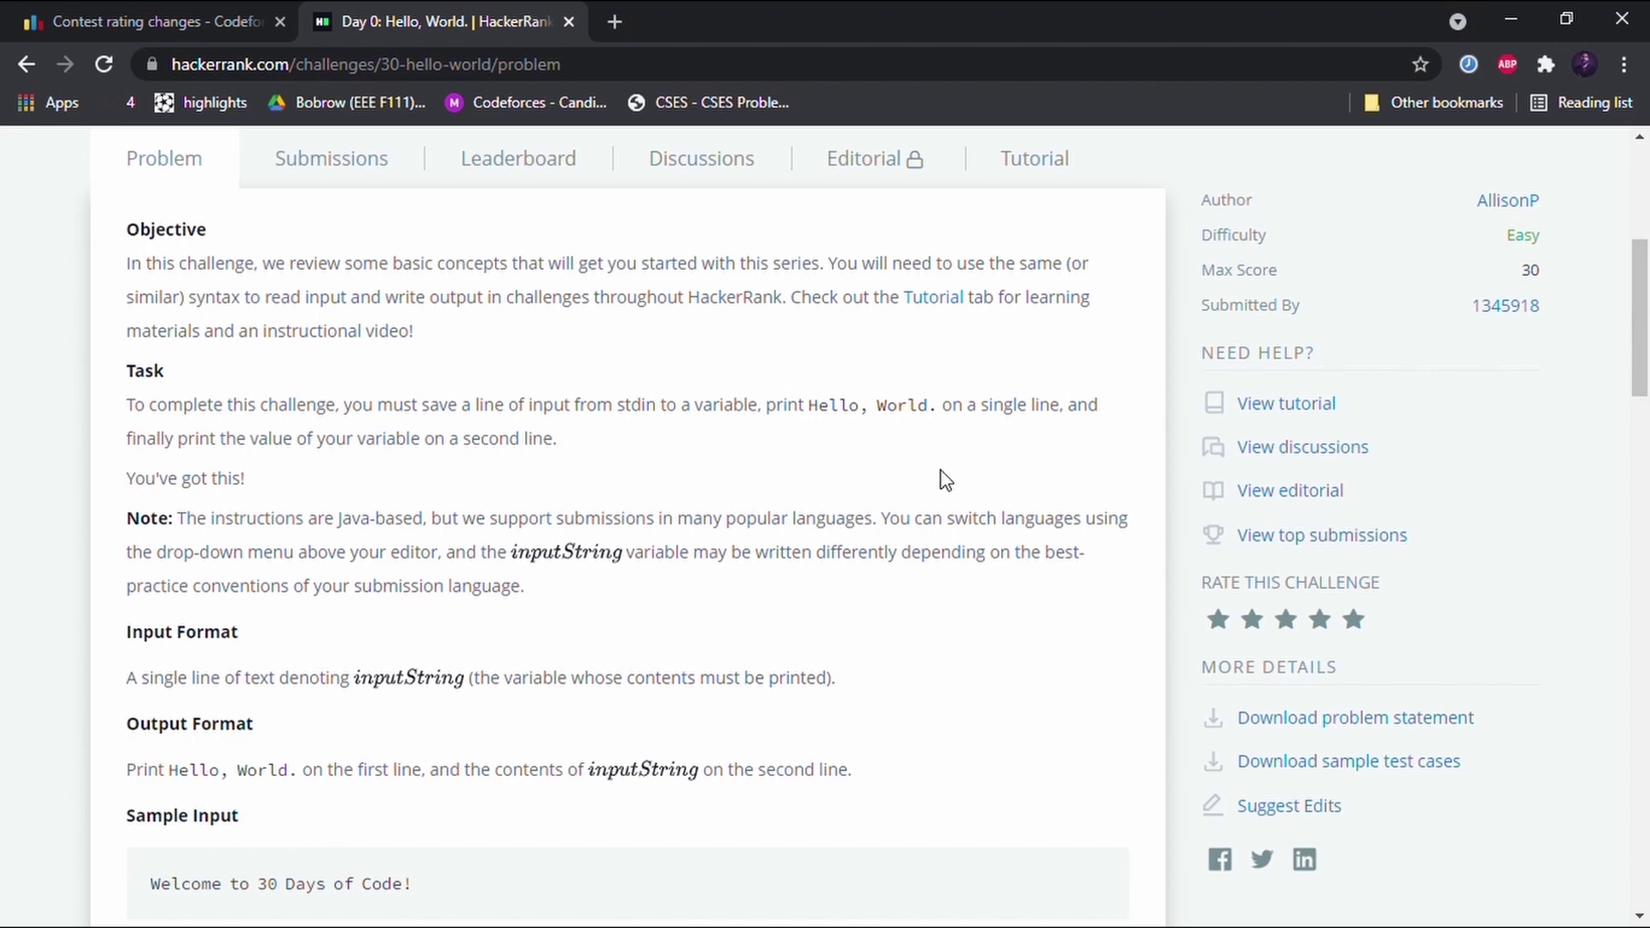
pyautogui.scroll(-2, 1141, 557)
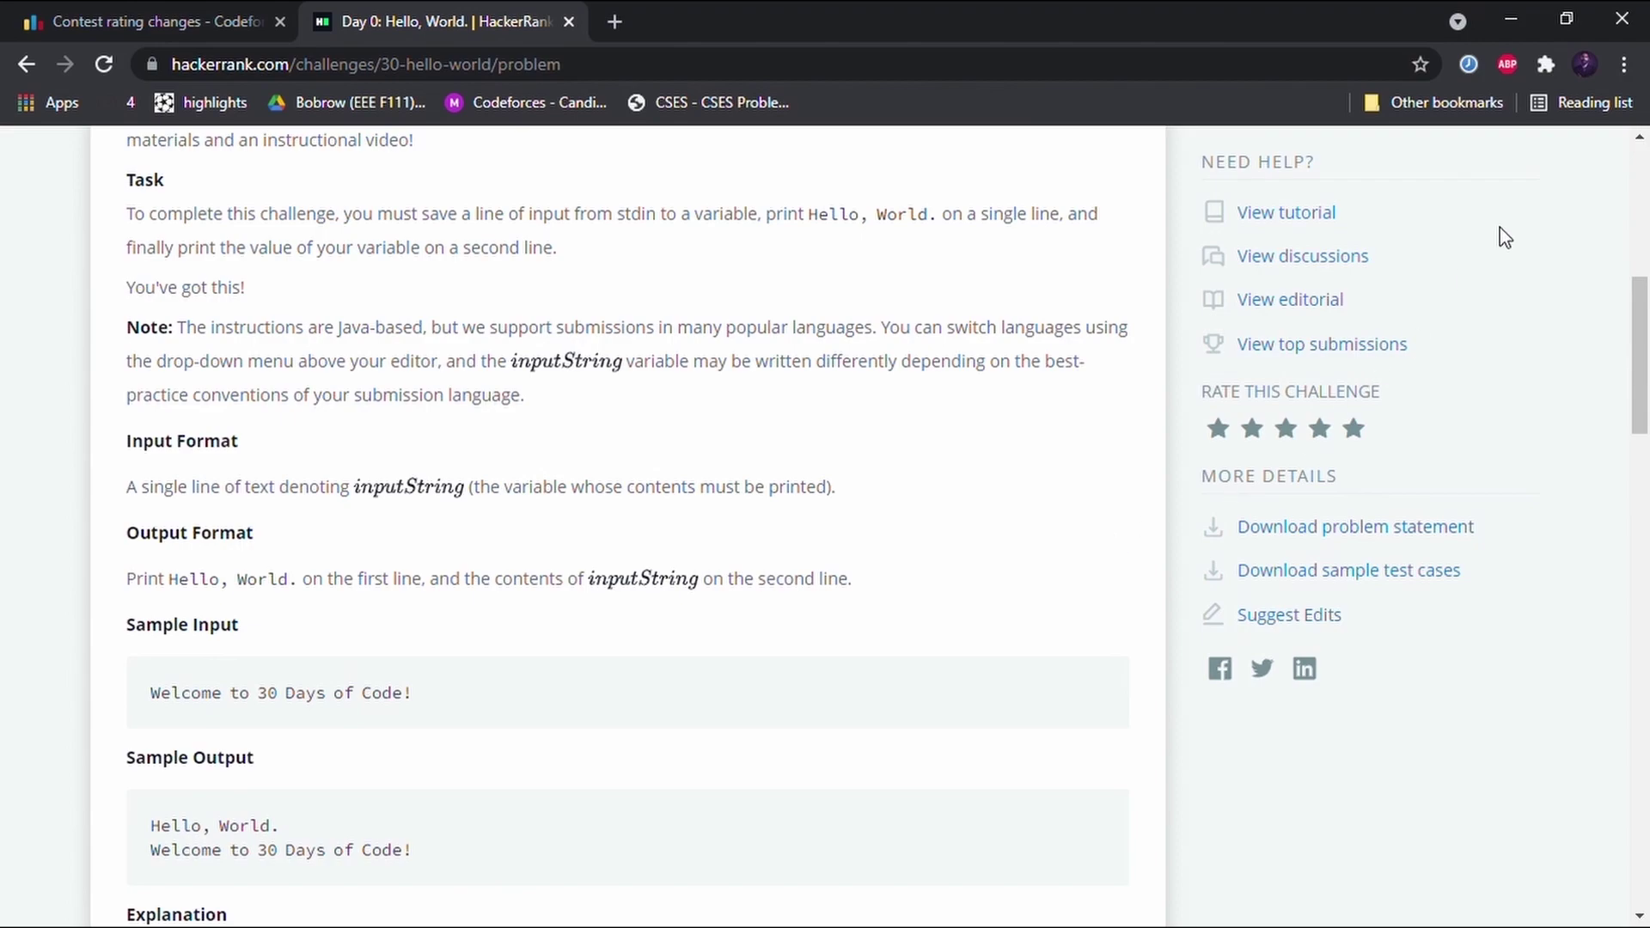
# - Minimize the browser to get back to the empty main() in challenge.cpp
pyautogui.click(1510, 20)
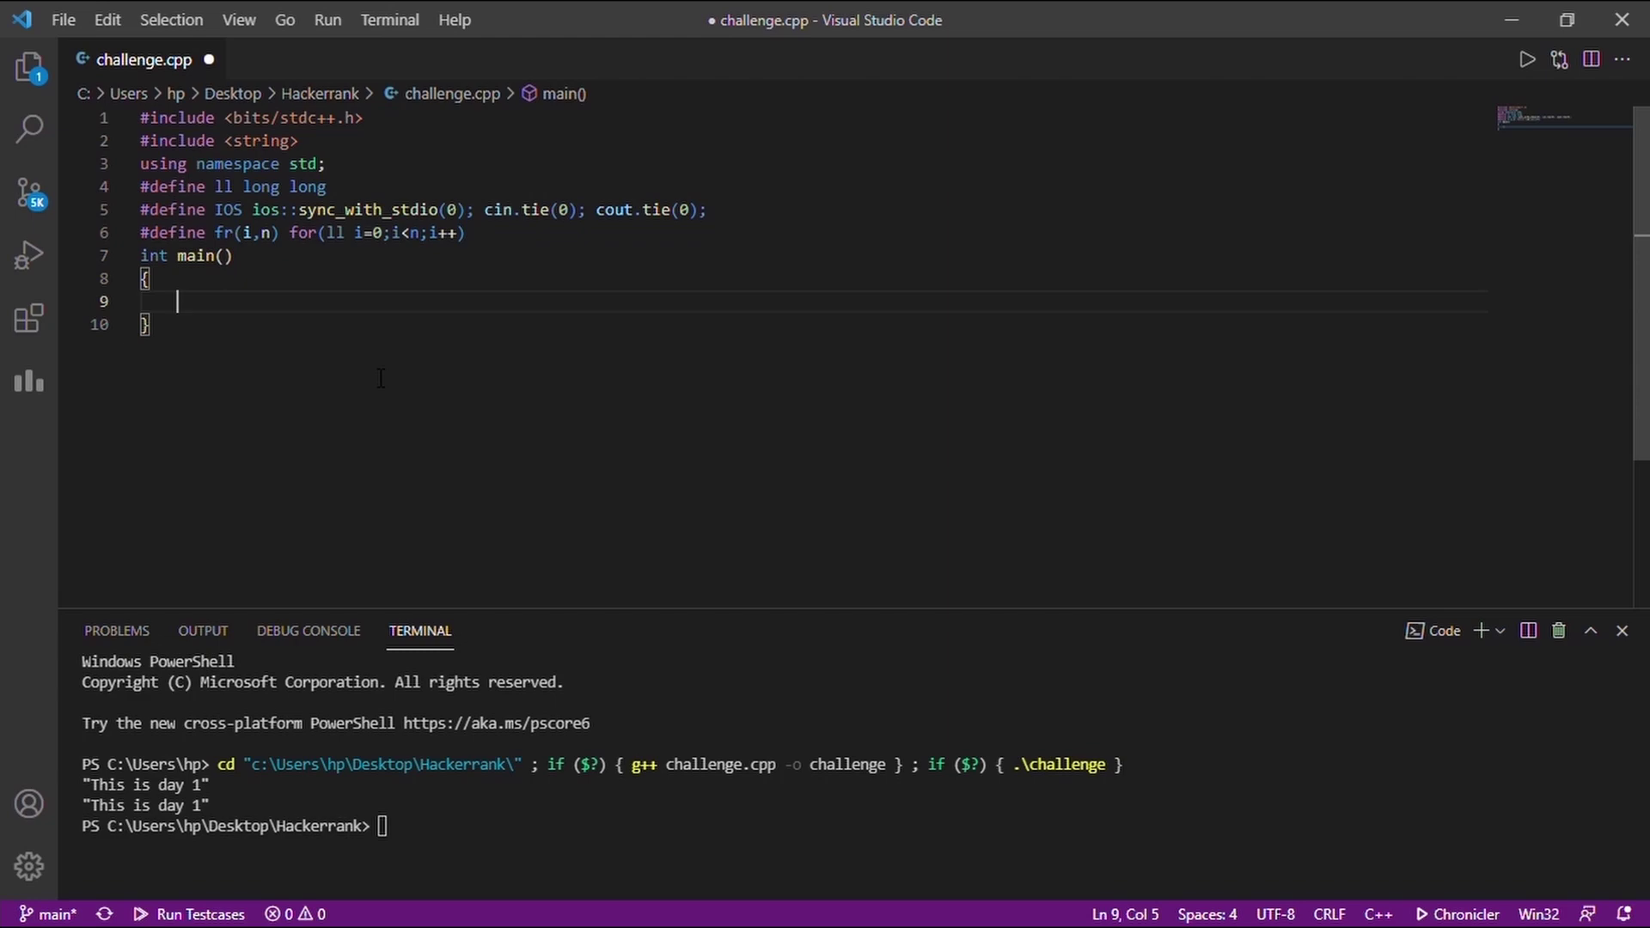
pyautogui.write('strin')
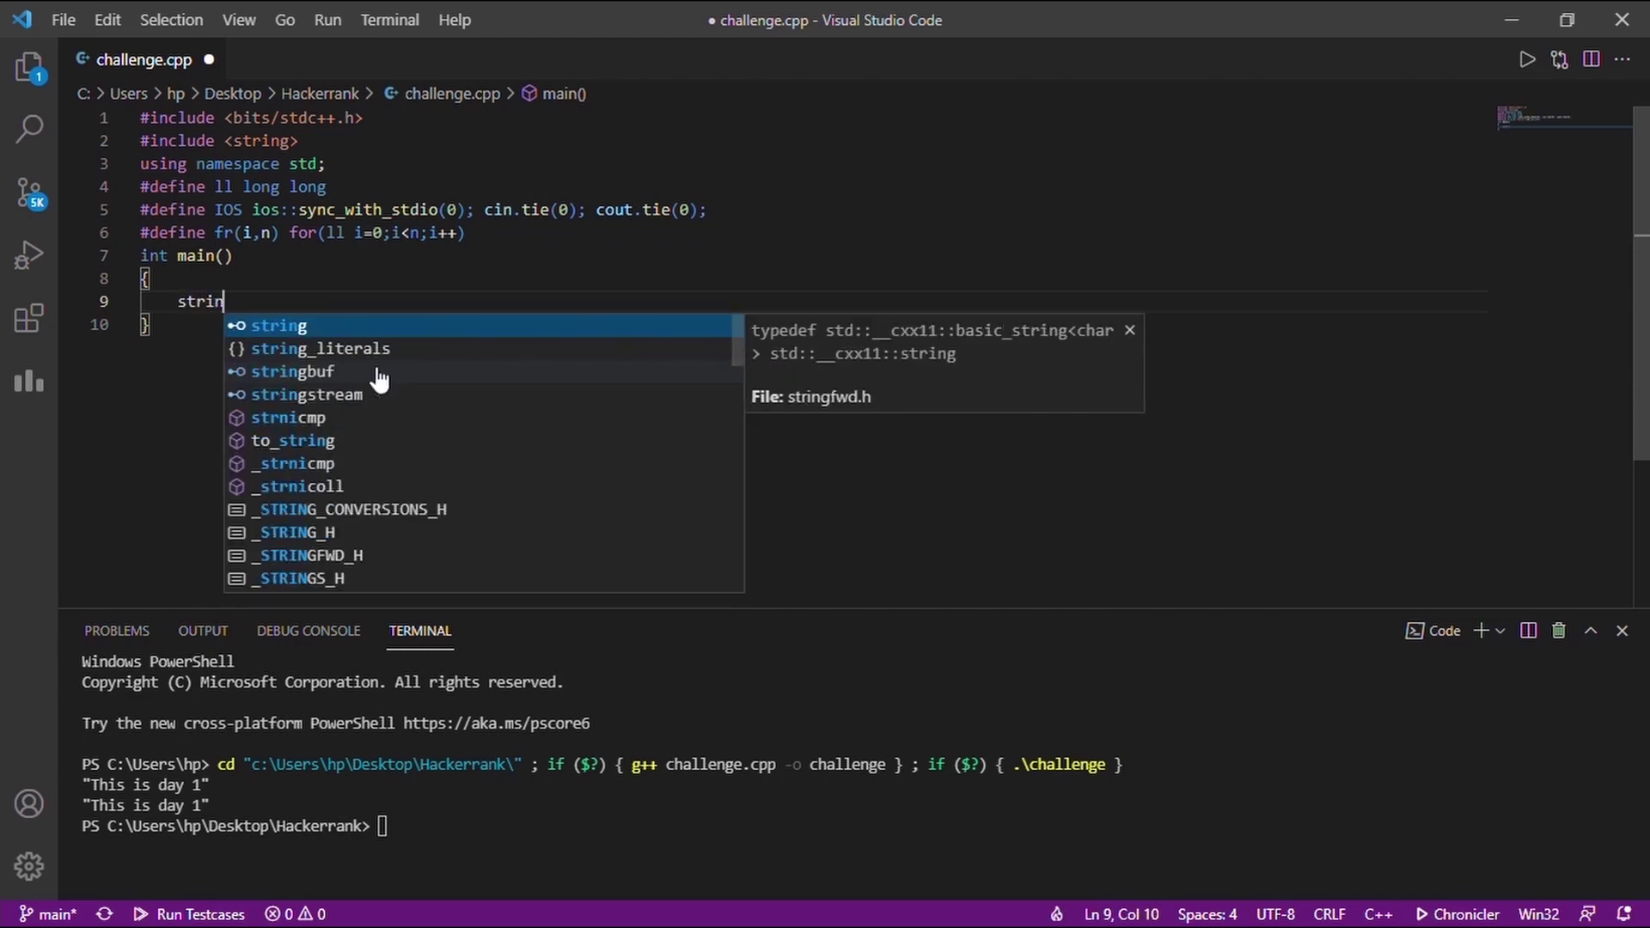
pyautogui.write('g s;')
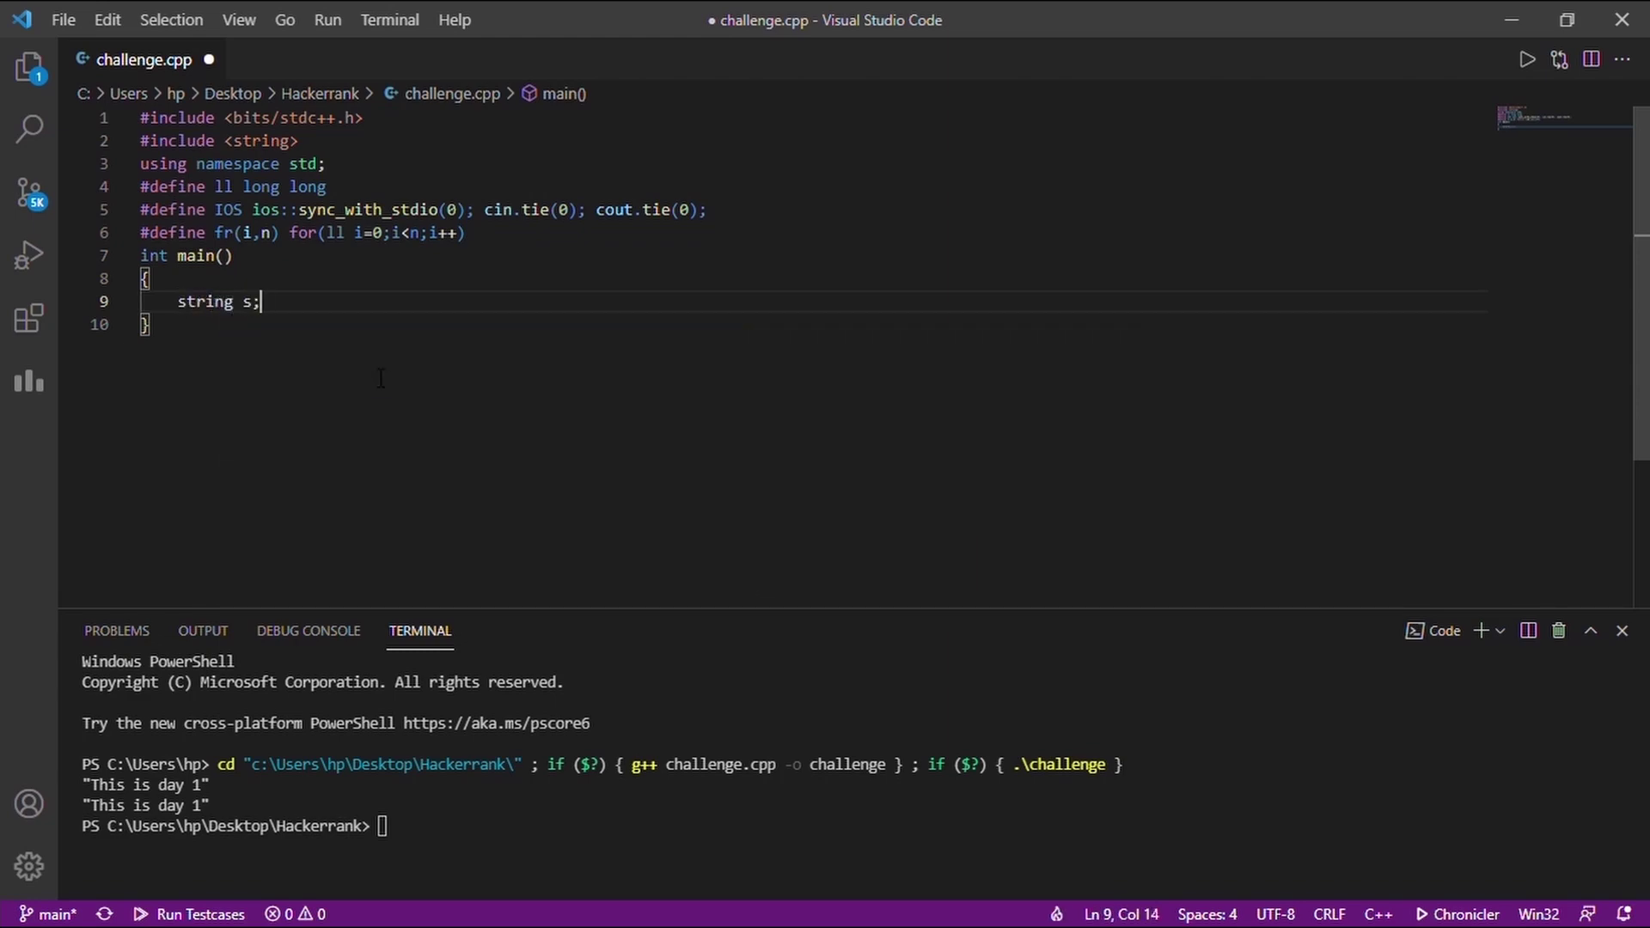
# - Write string s; getline(cin, s); cout<<s; inside main() and save challenge.cpp
pyautogui.press('Return')
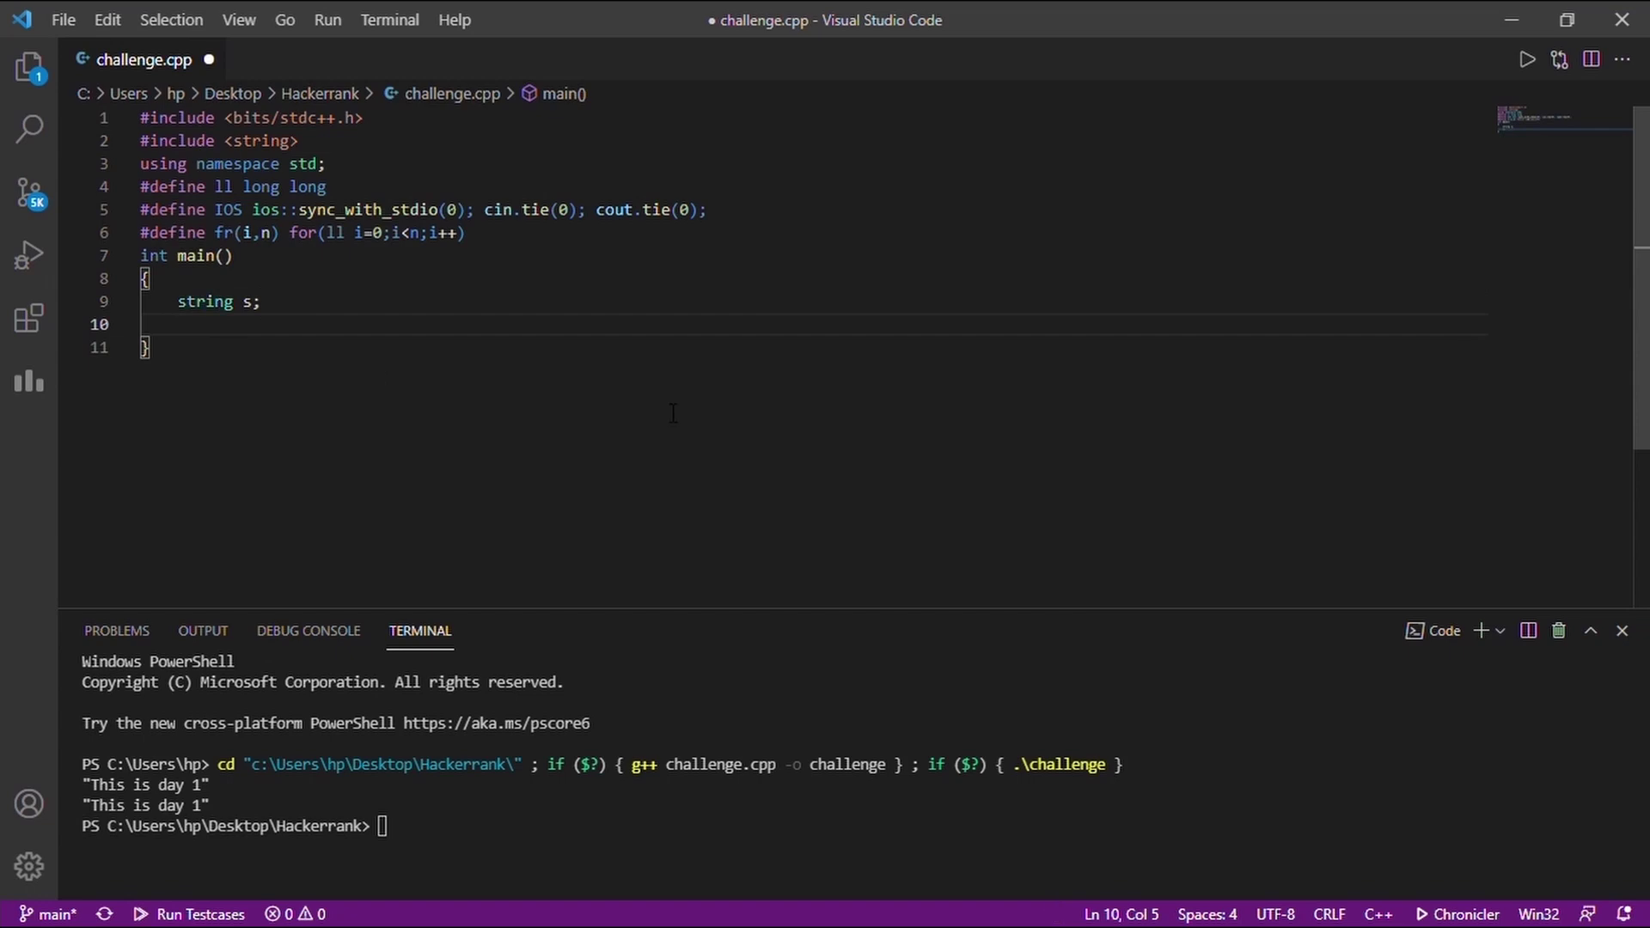
pyautogui.write('getlin')
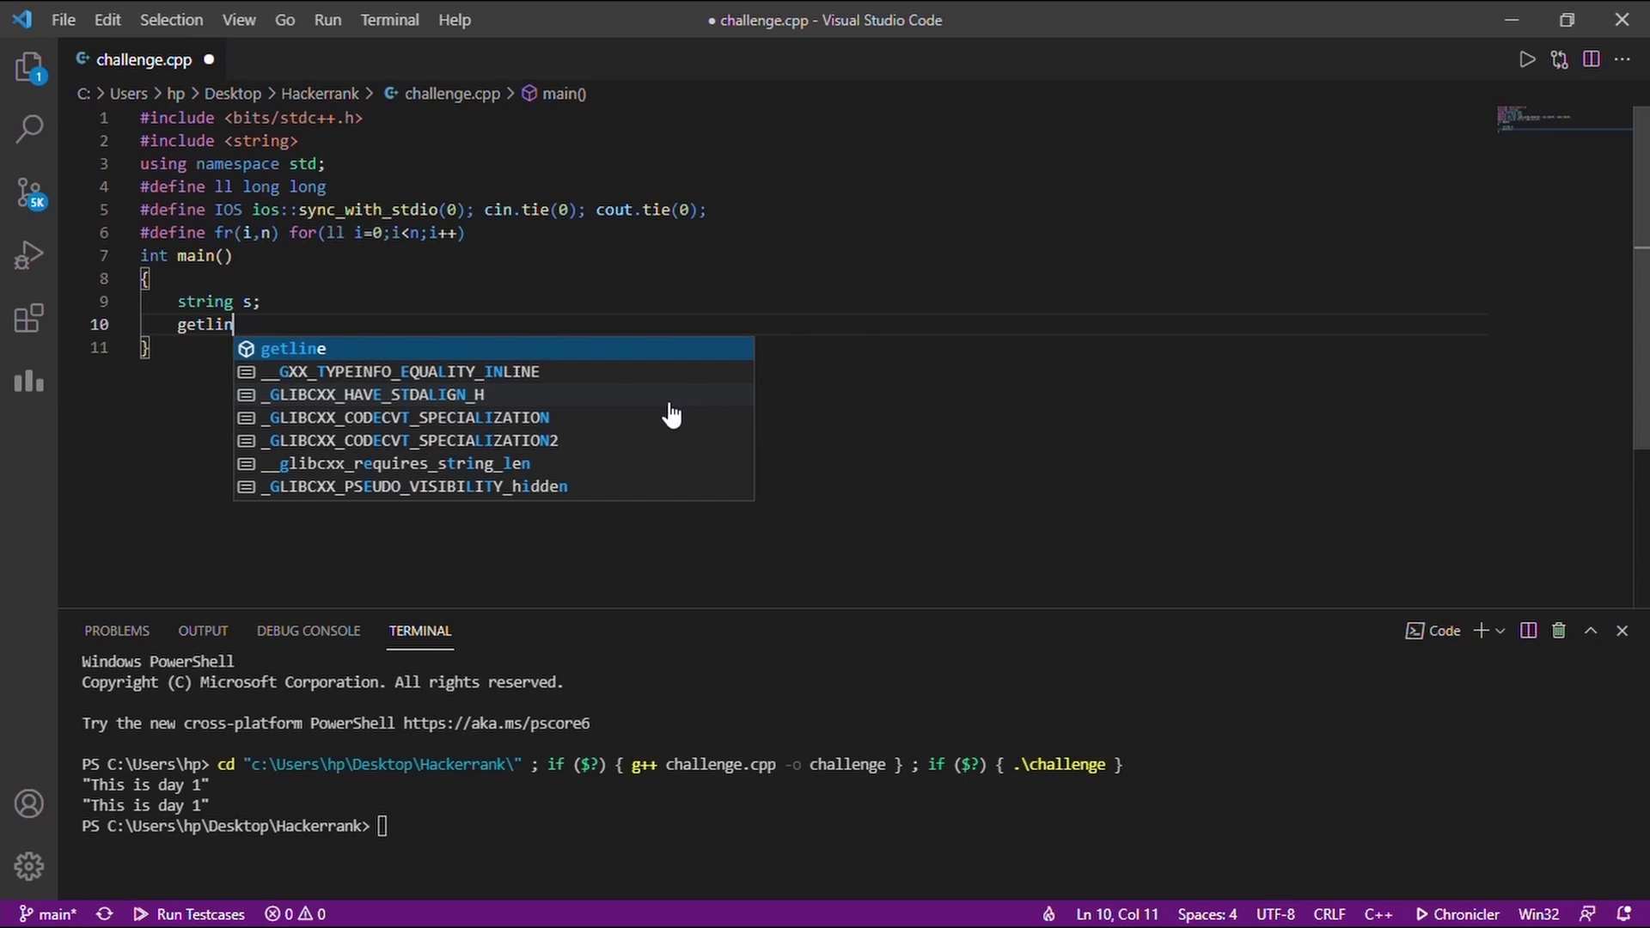
pyautogui.write('e(c')
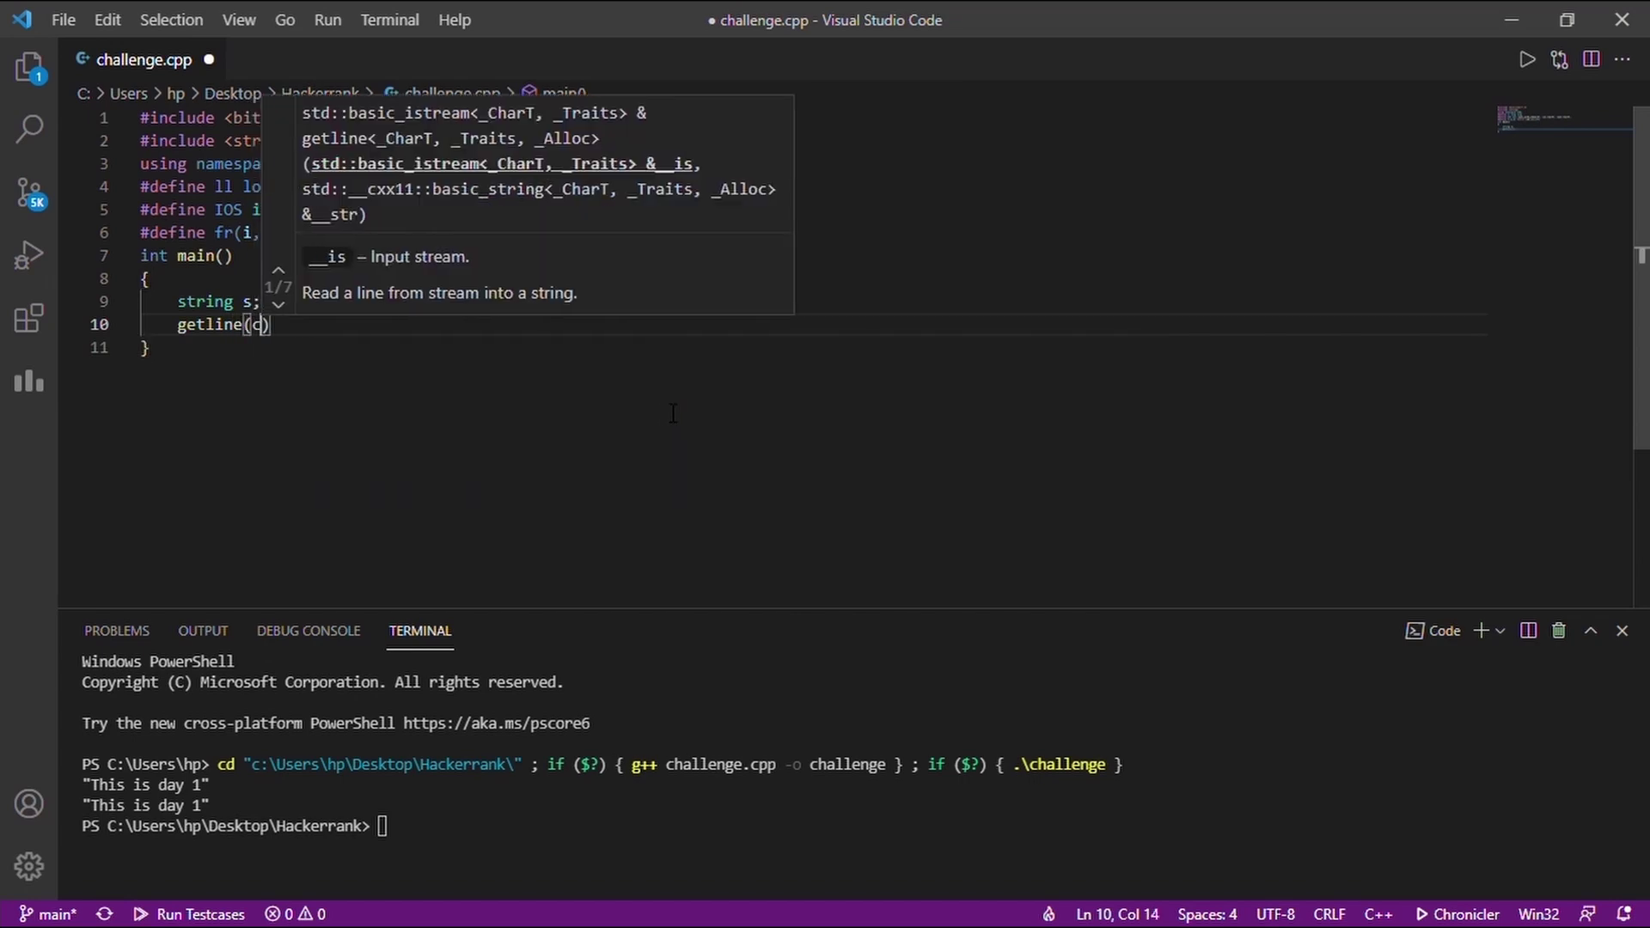
pyautogui.write('in, ')
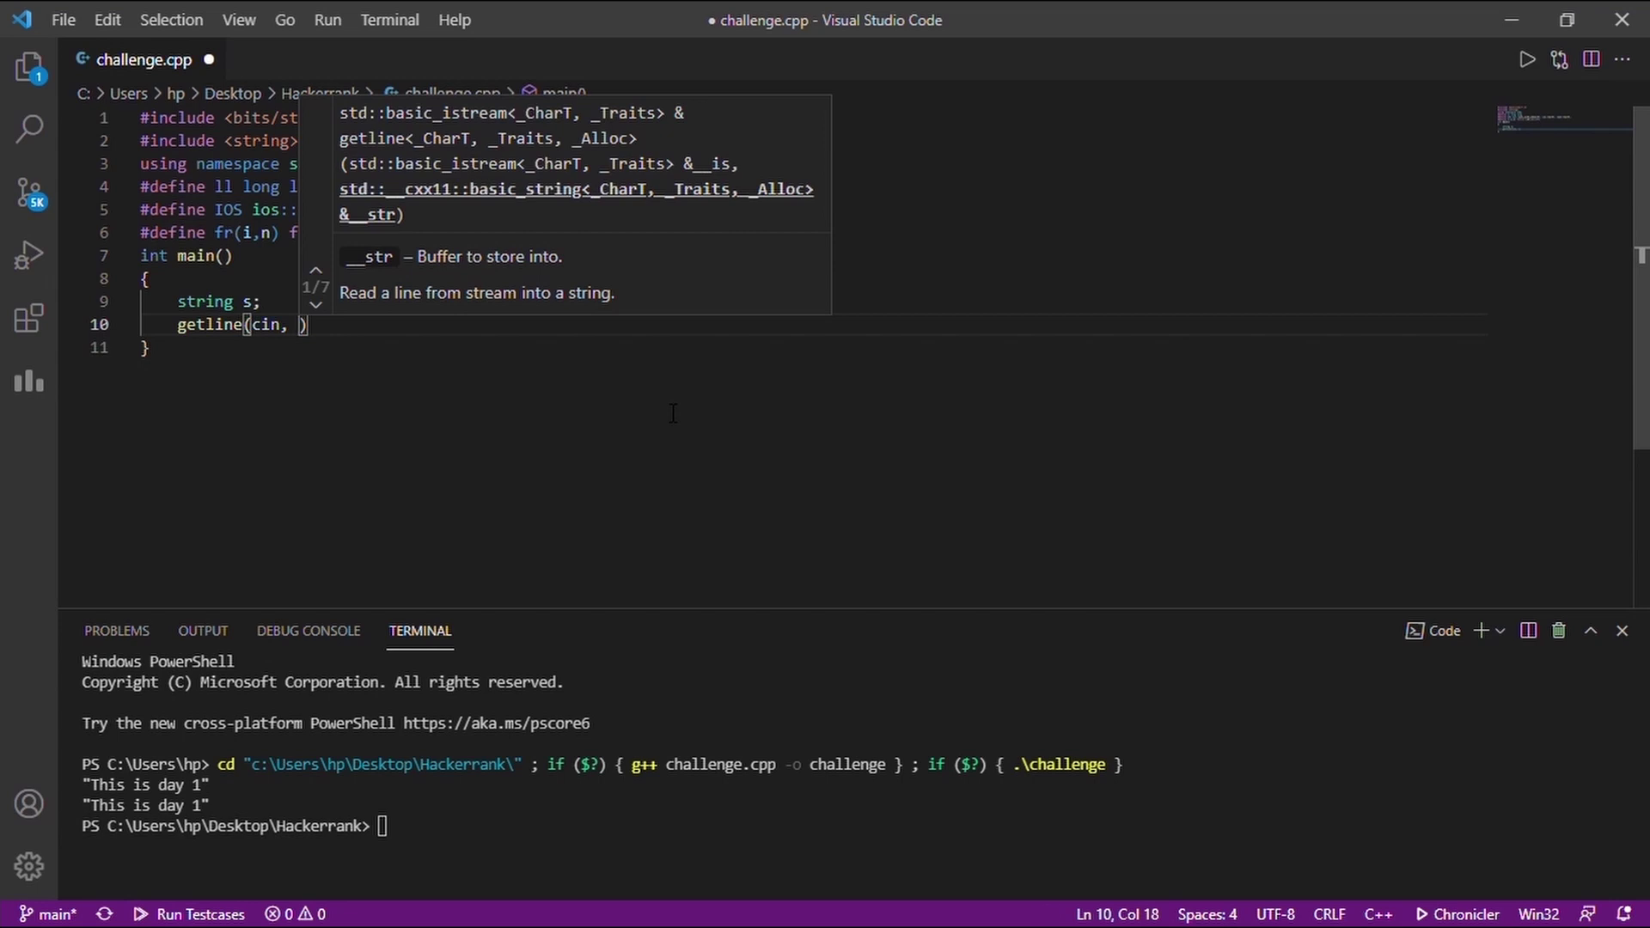
pyautogui.write('s)')
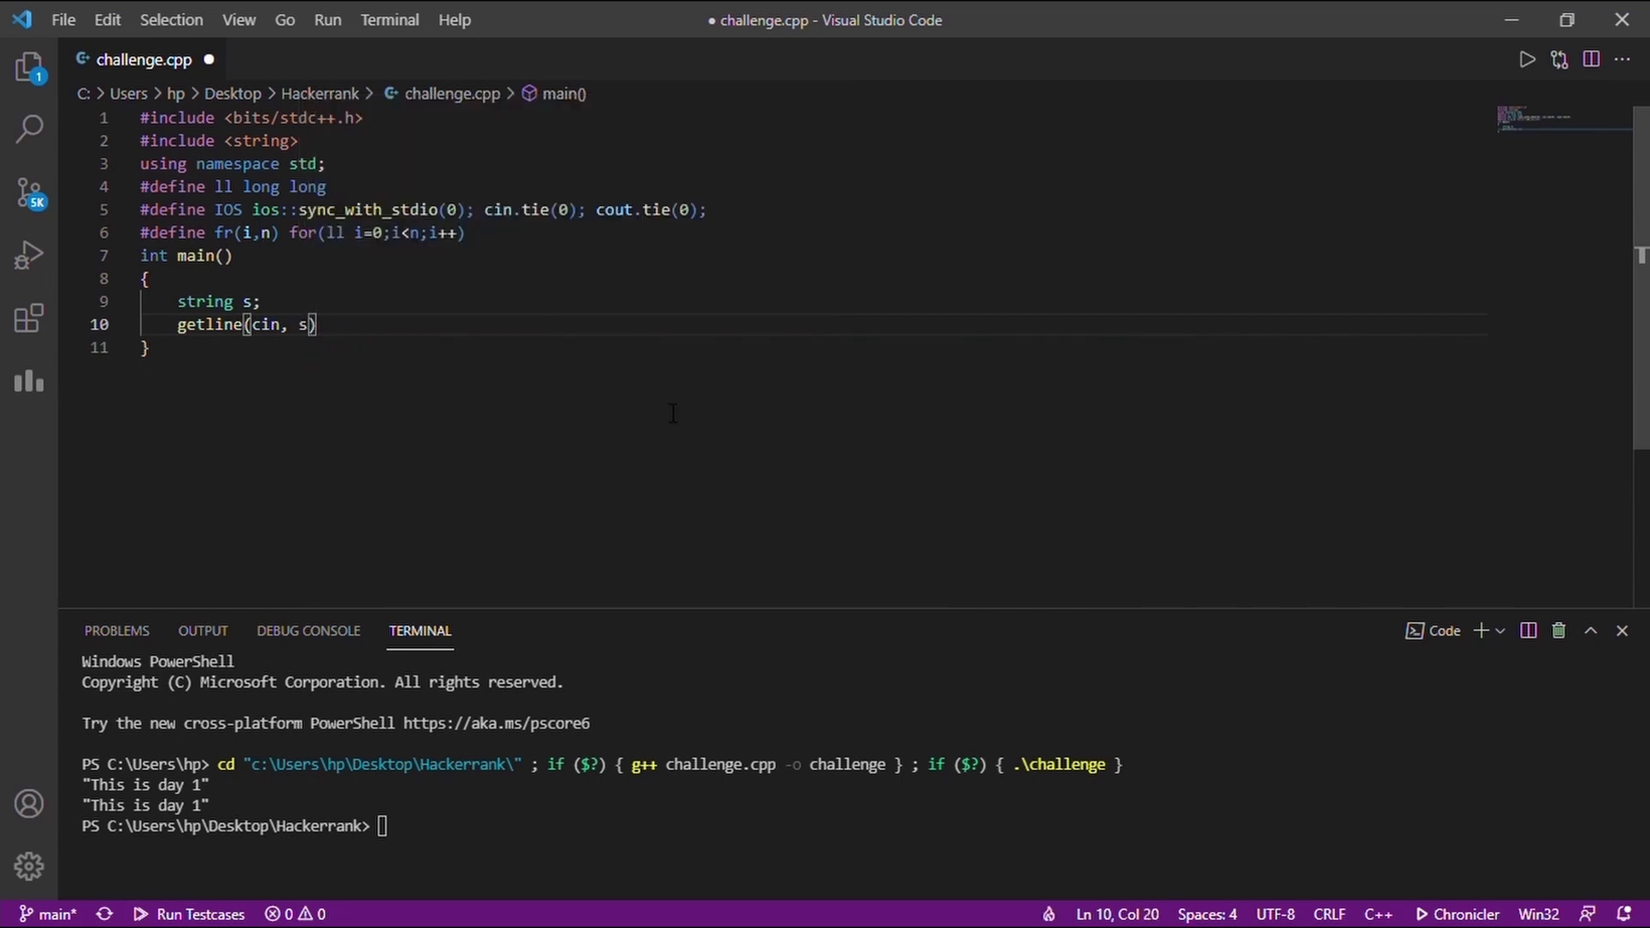
pyautogui.write(';')
pyautogui.press('Return')
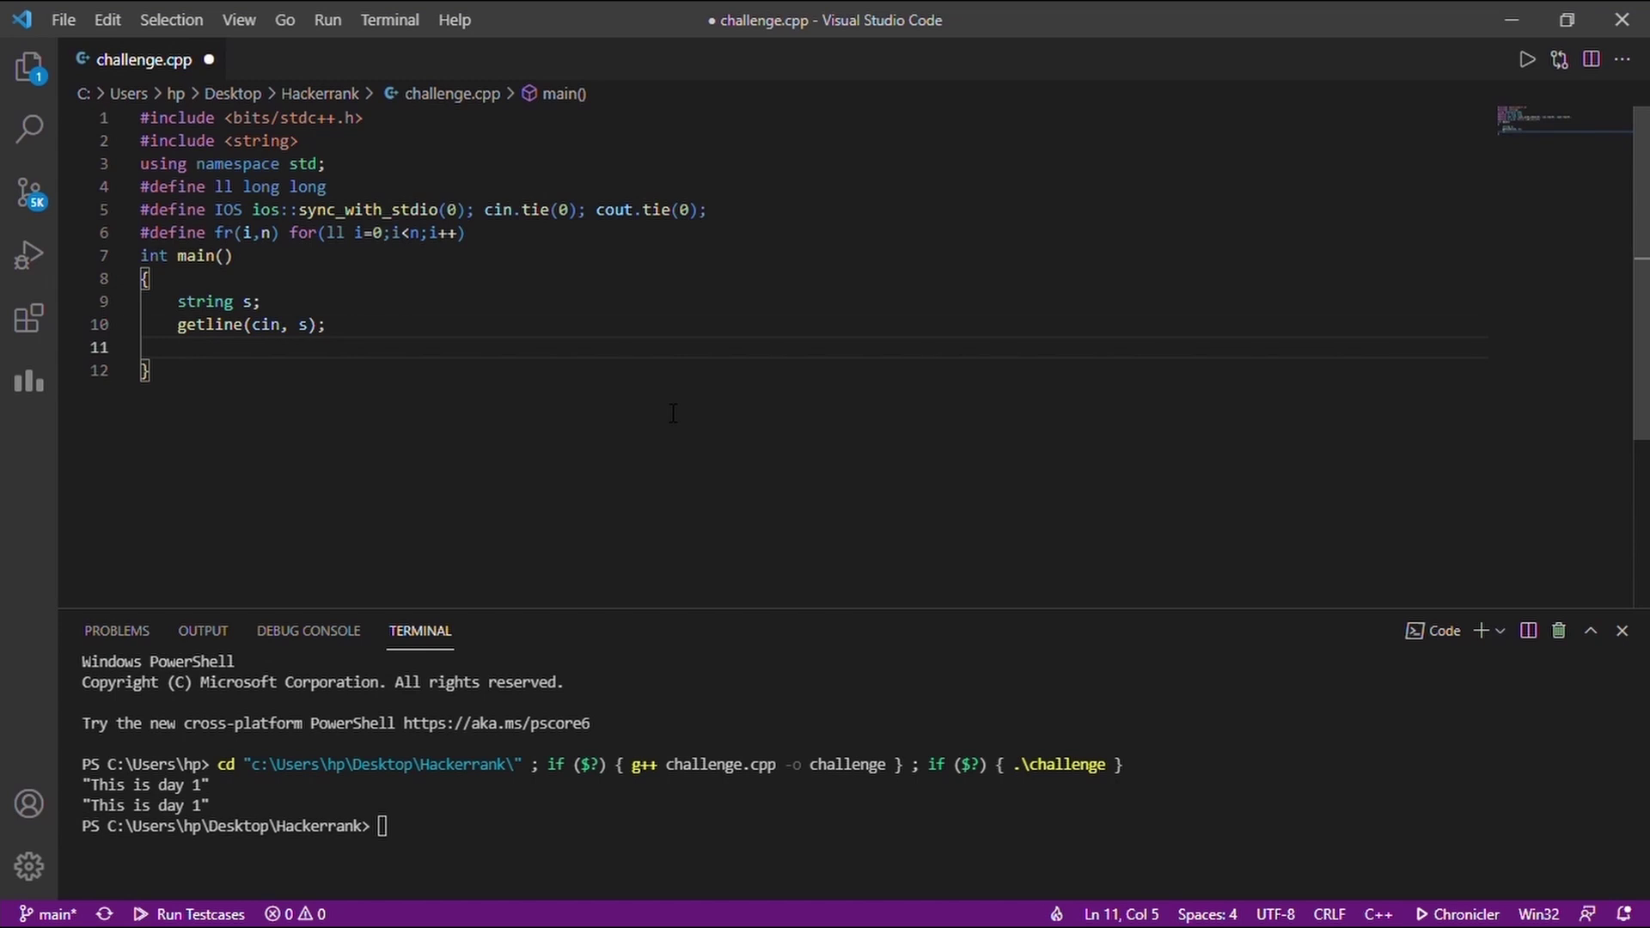
pyautogui.write('cout')
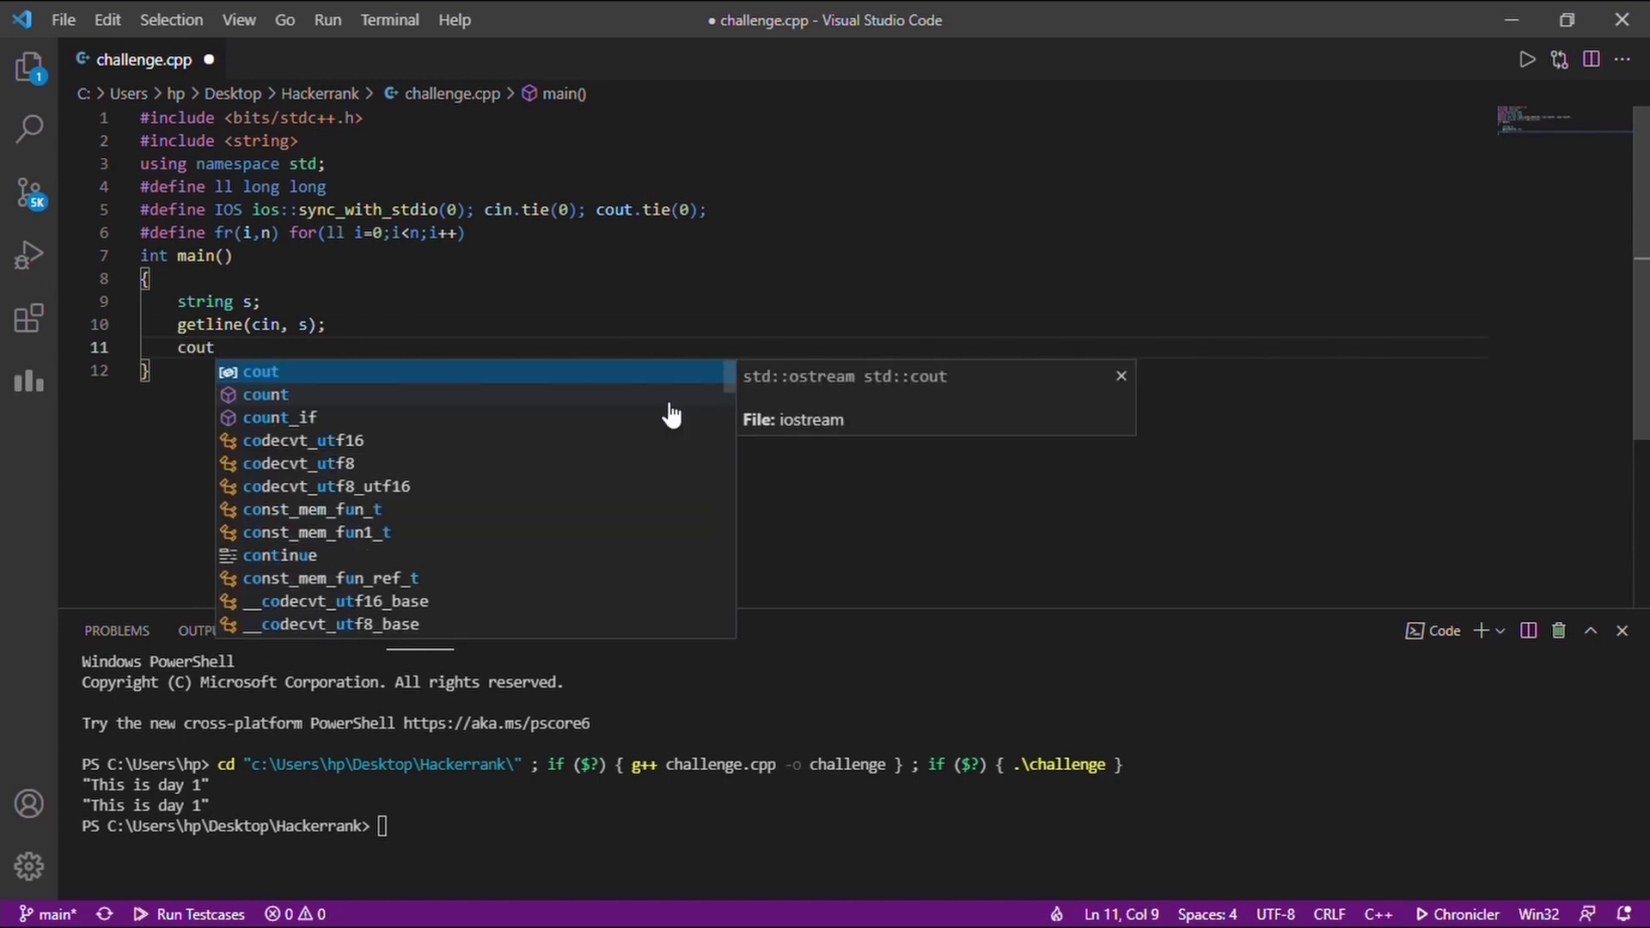
pyautogui.write('<<')
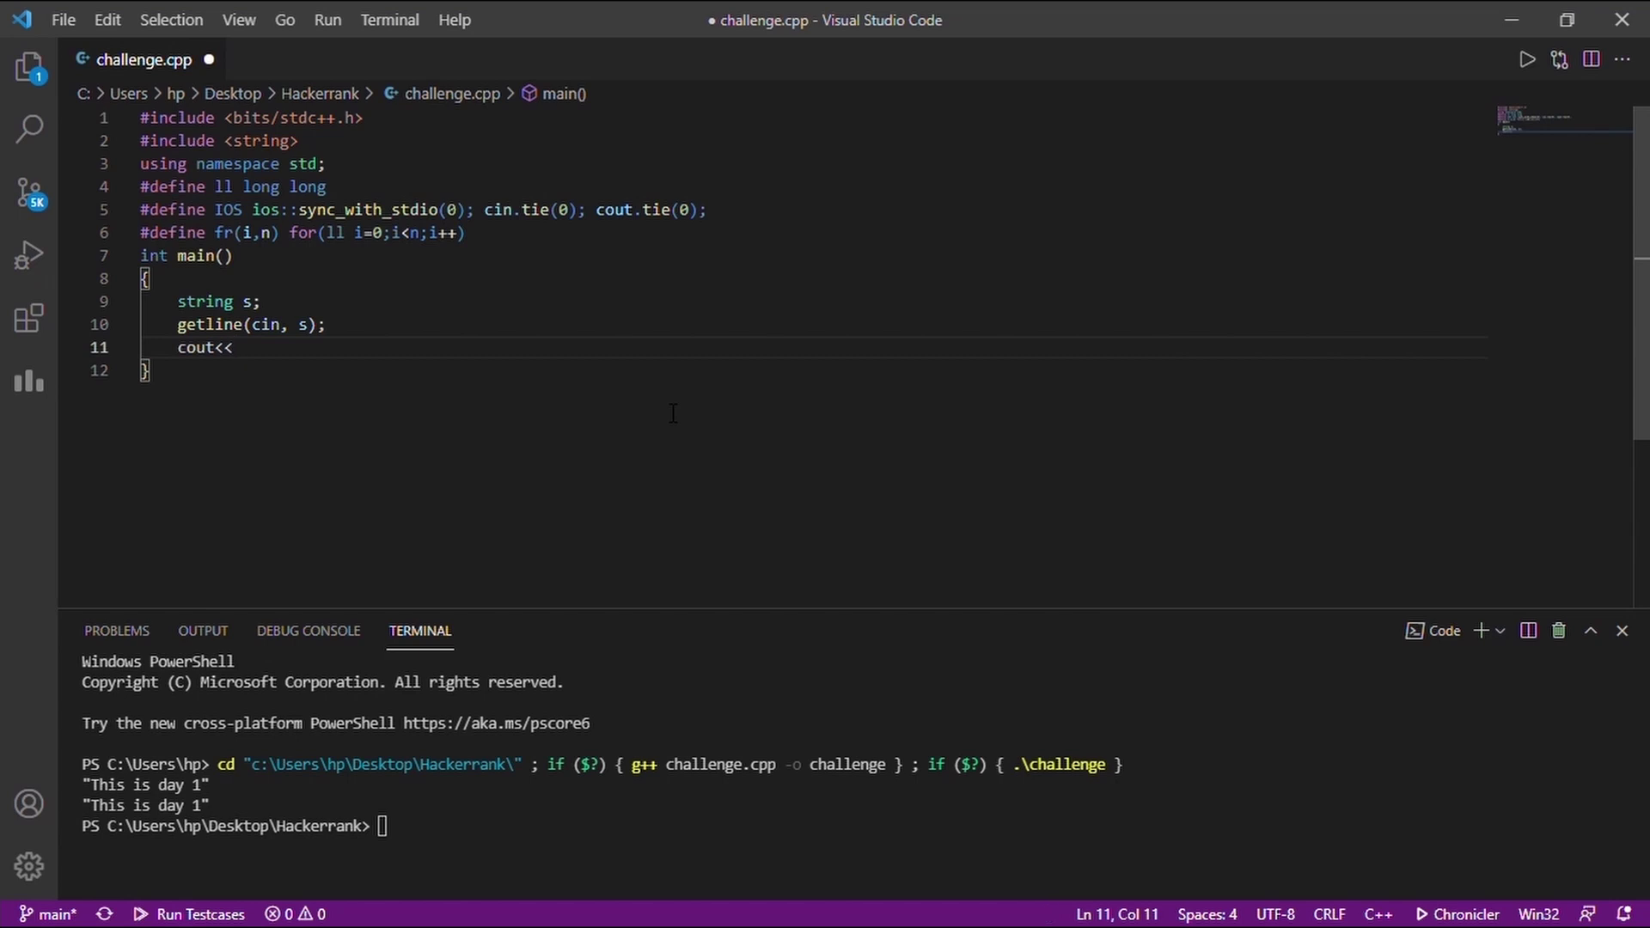
pyautogui.write('s;')
pyautogui.hotkey('ctrl', 's')
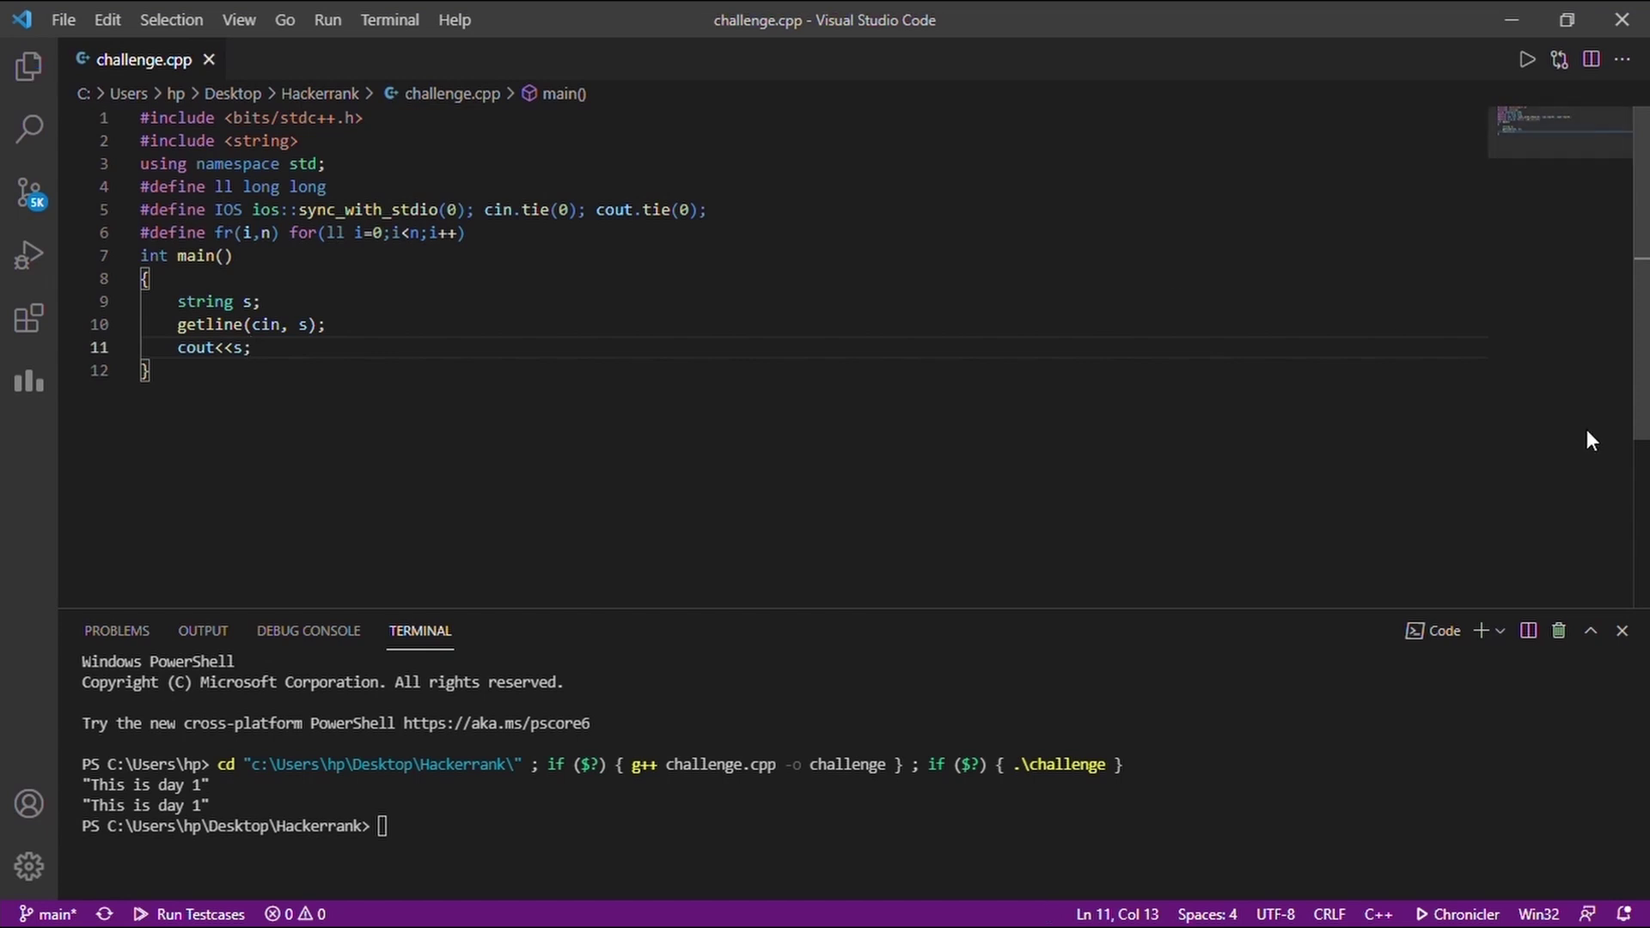
# - Run challenge.cpp and enter 'This is day 1' so the program echoes it back
pyautogui.click(1557, 630)
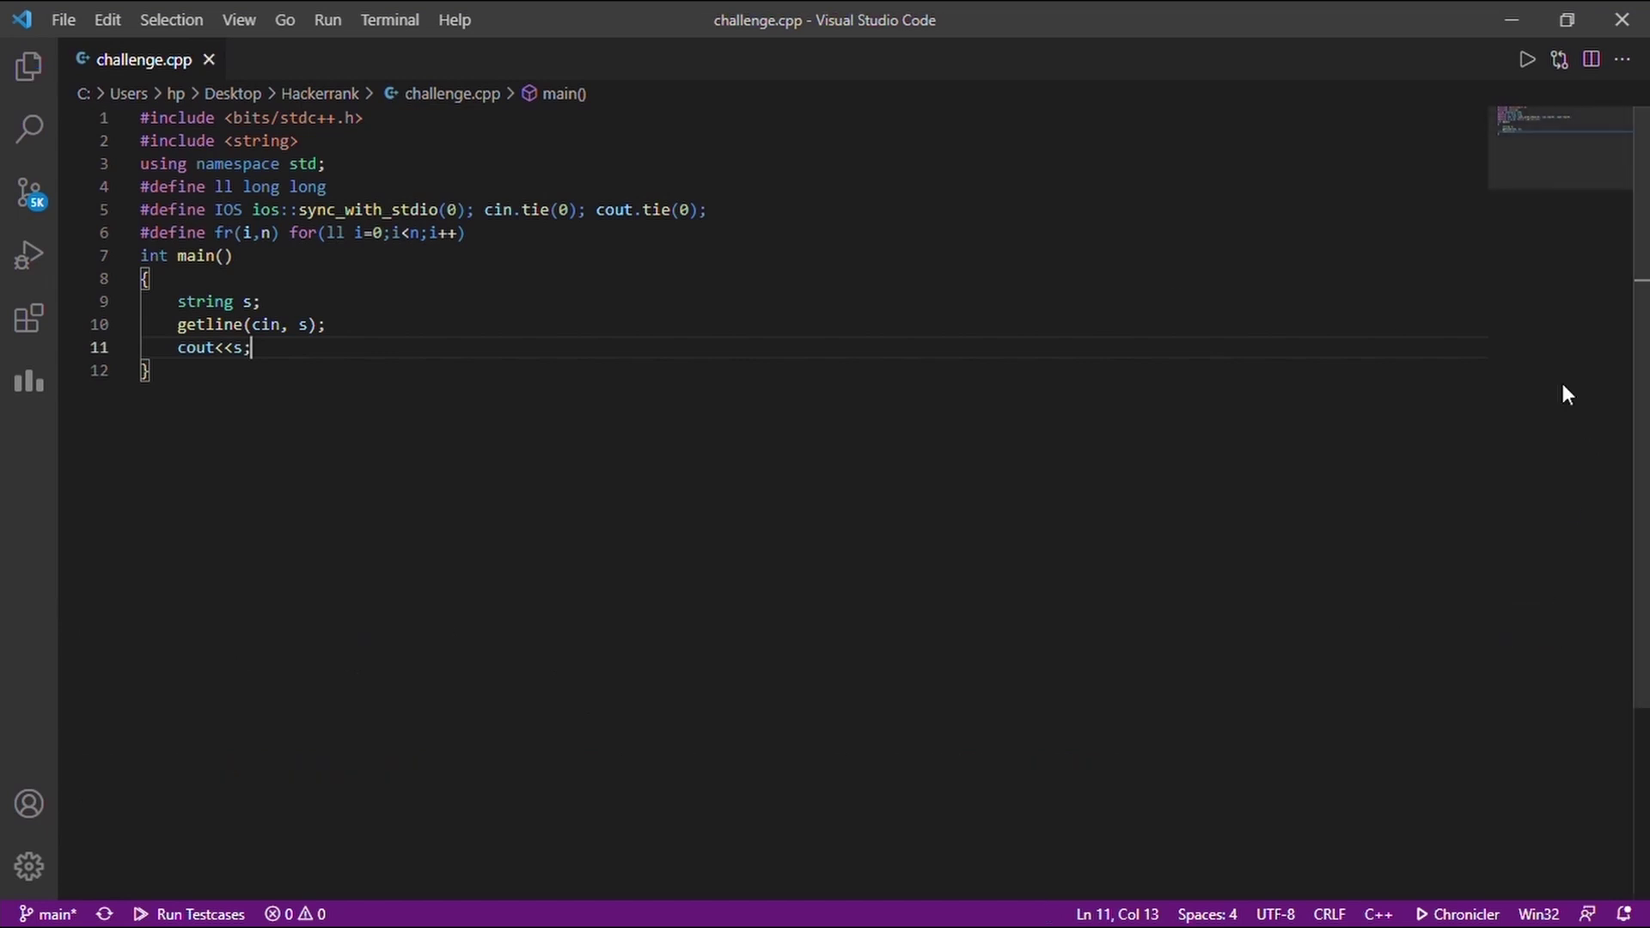
pyautogui.click(1527, 60)
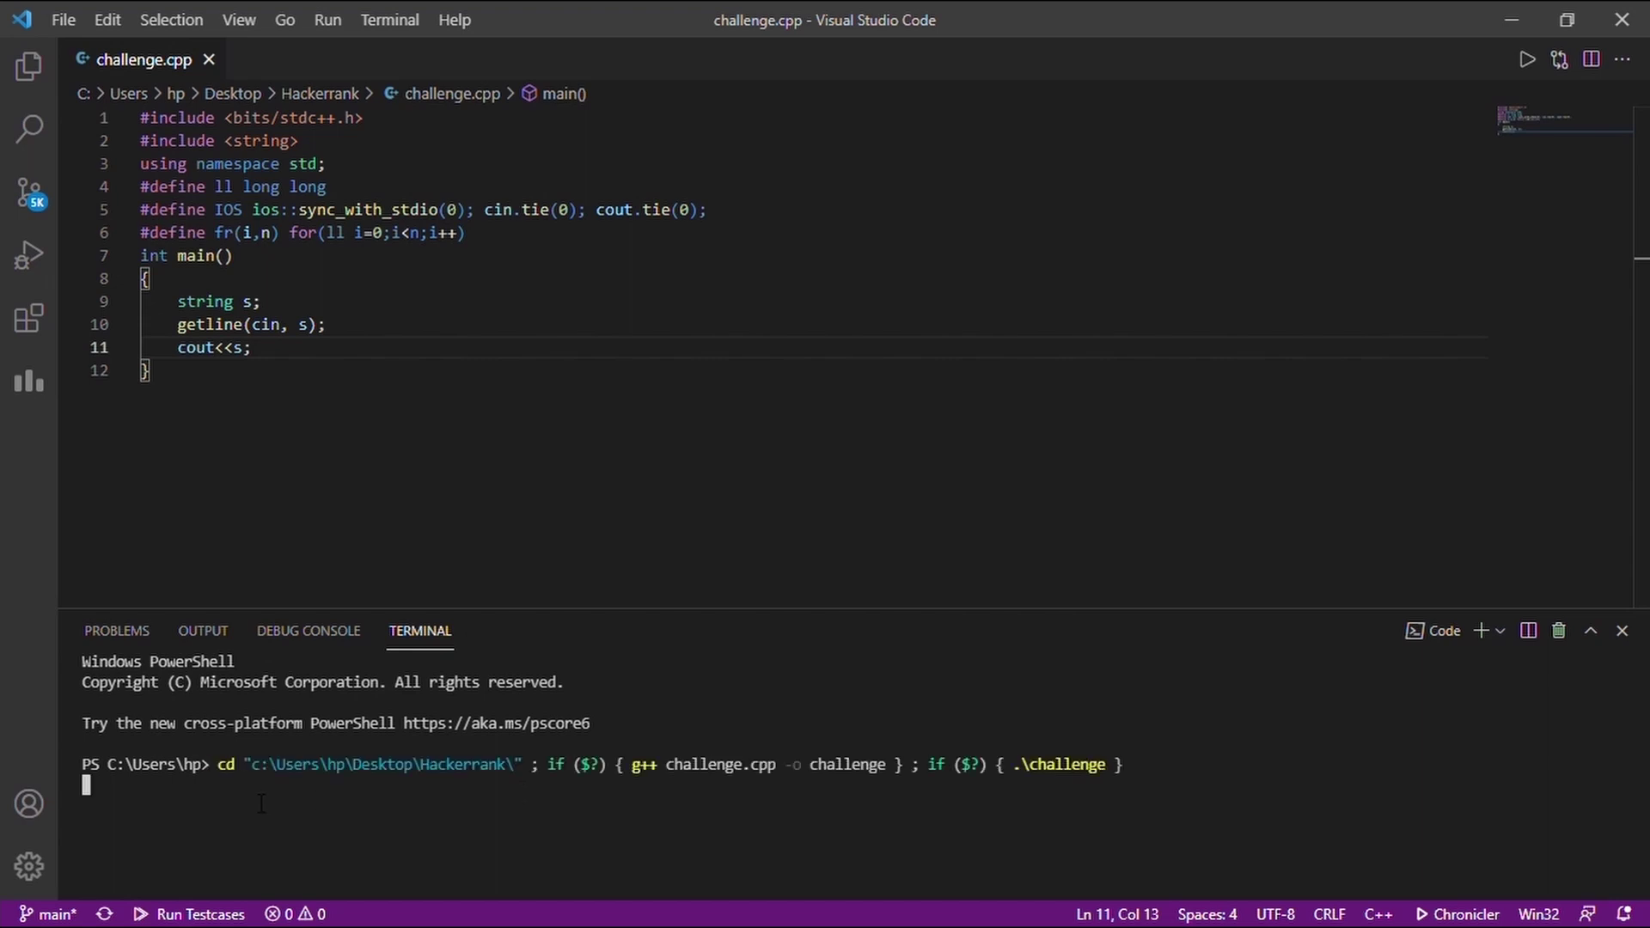
pyautogui.write('"T')
pyautogui.write('his is')
pyautogui.write(' day 1')
pyautogui.write('"')
pyautogui.press('Return')
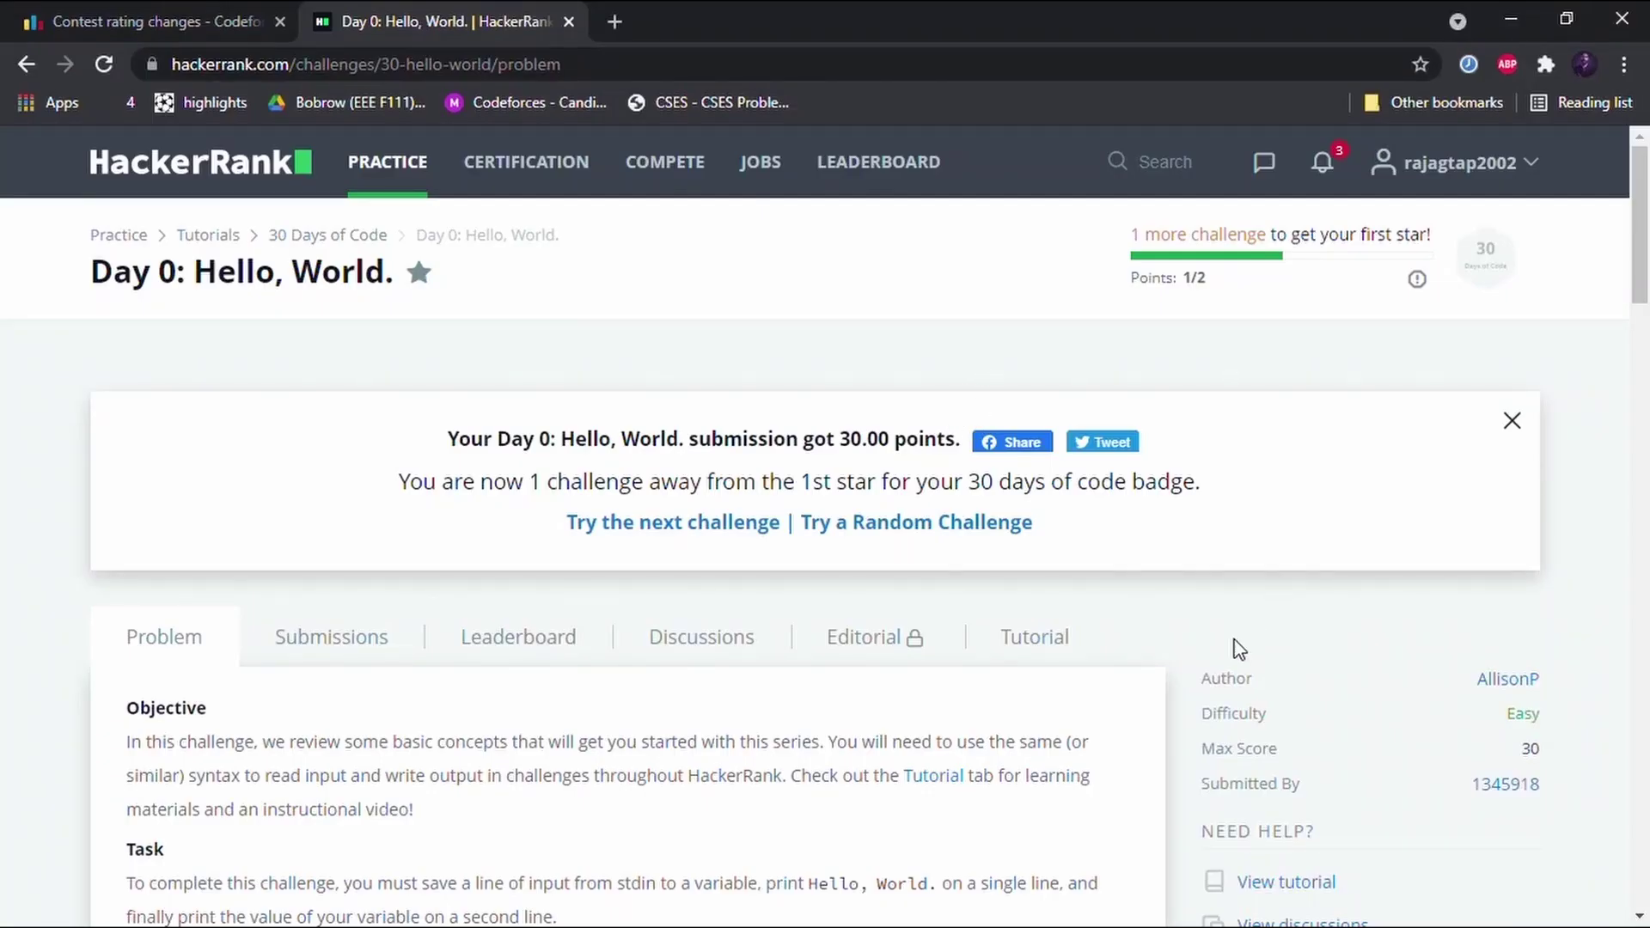
pyautogui.scroll(-2, 1234, 652)
pyautogui.scroll(-1, 1234, 652)
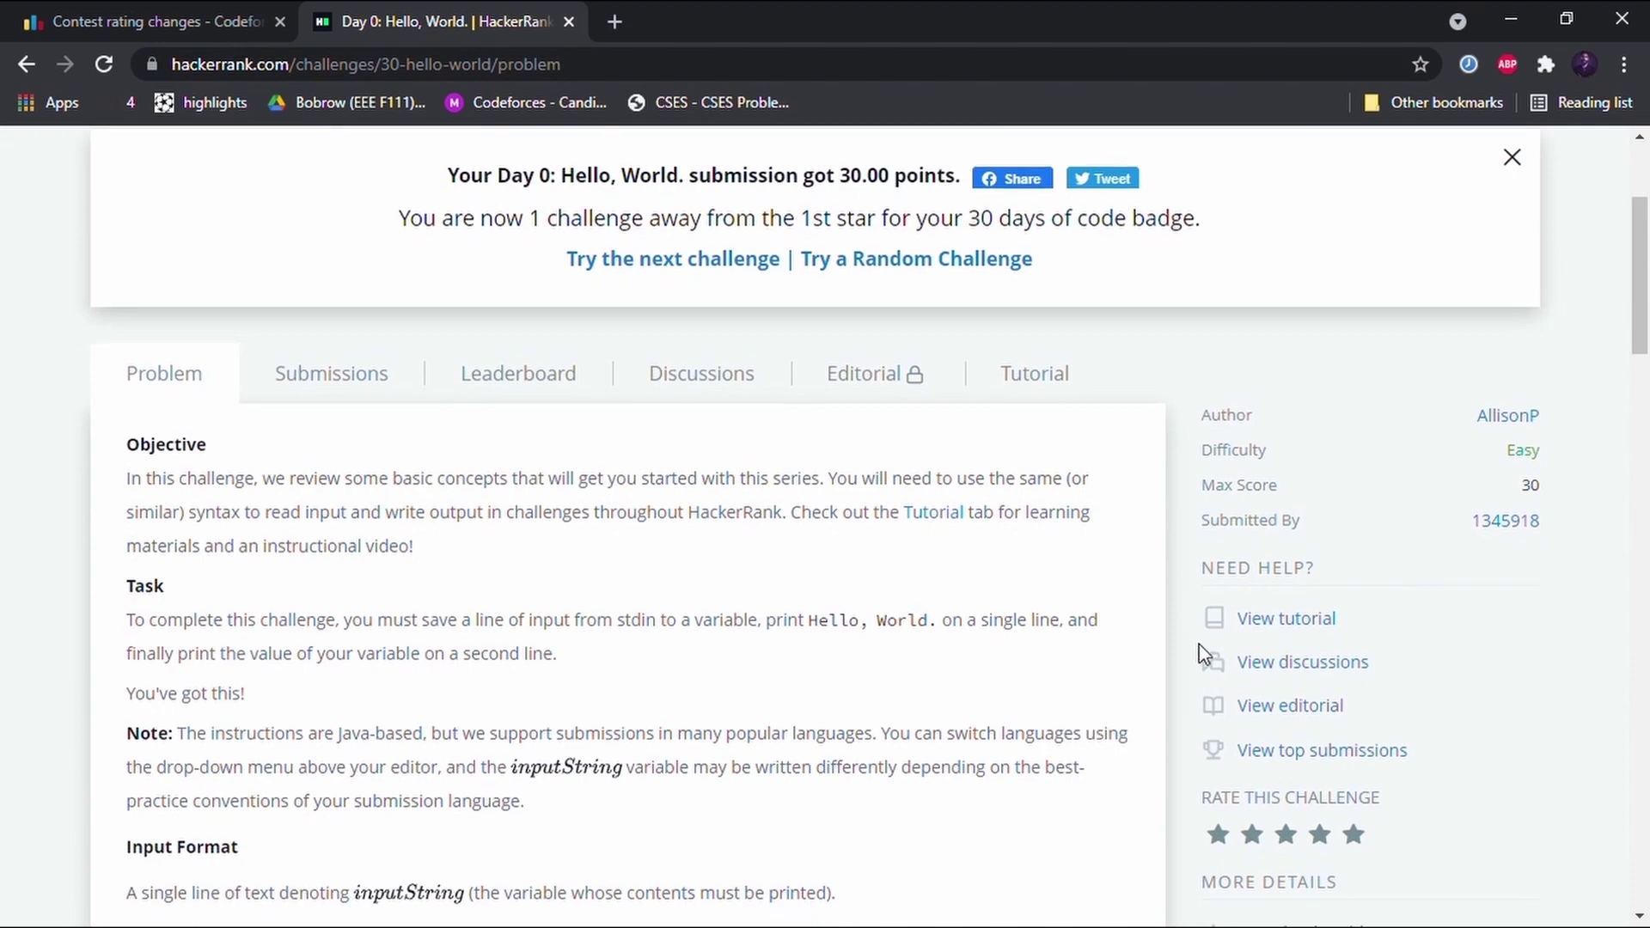
pyautogui.scroll(-5, 1178, 671)
pyautogui.scroll(-2, 1155, 695)
pyautogui.scroll(-5, 1153, 688)
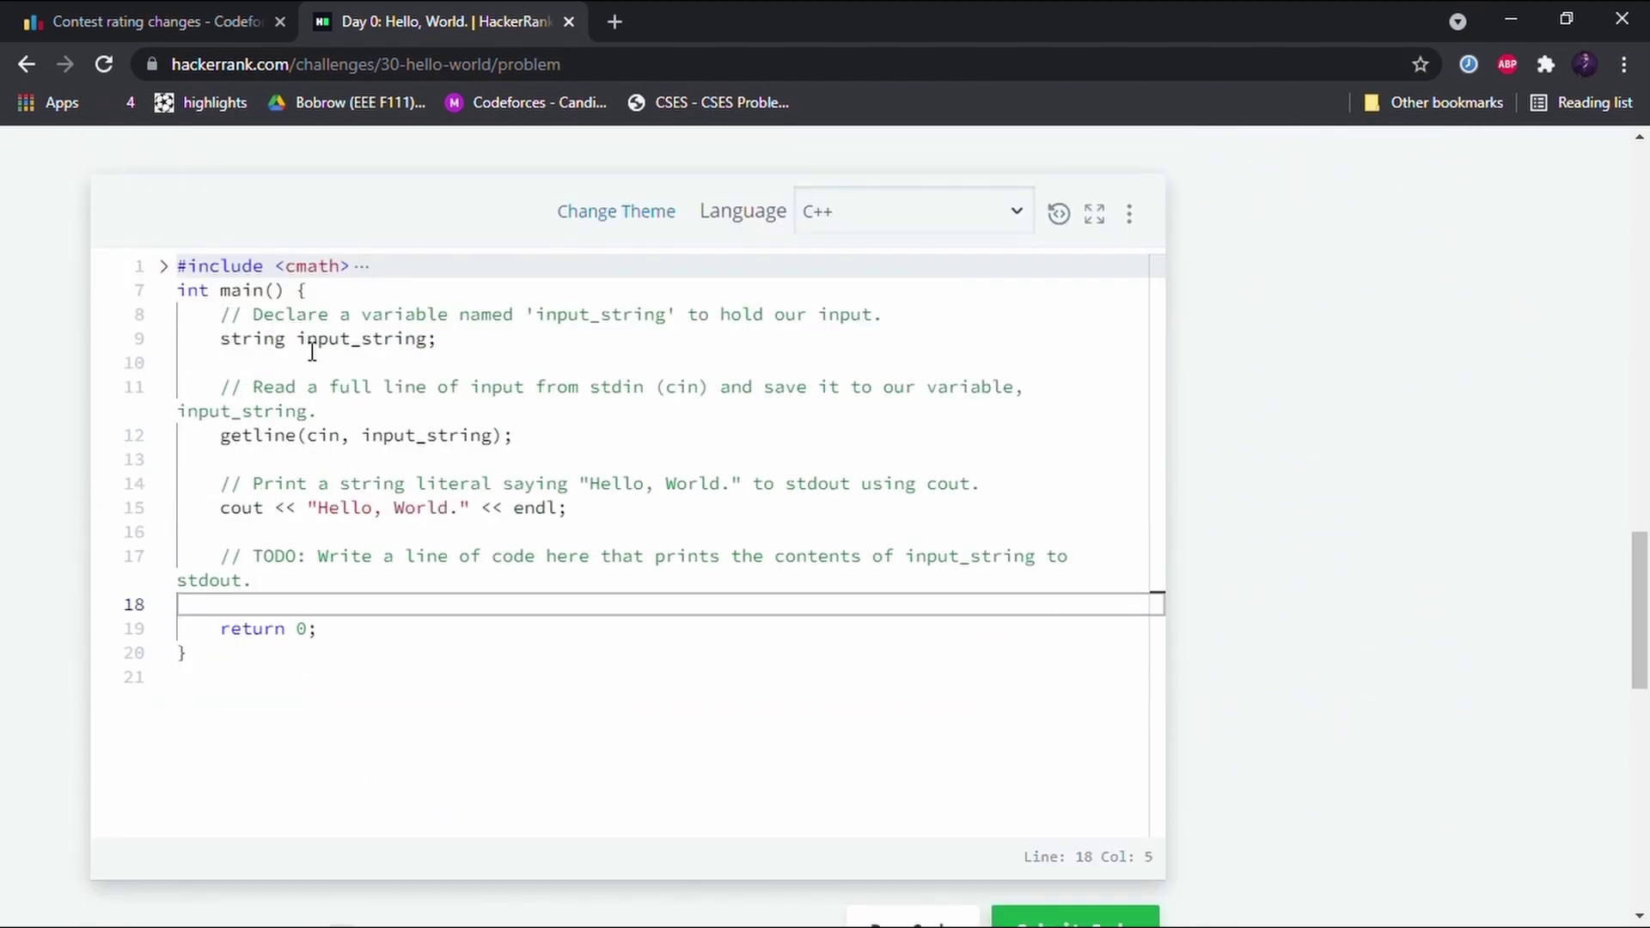
pyautogui.moveTo(361, 338)
pyautogui.scroll(-1, 1318, 460)
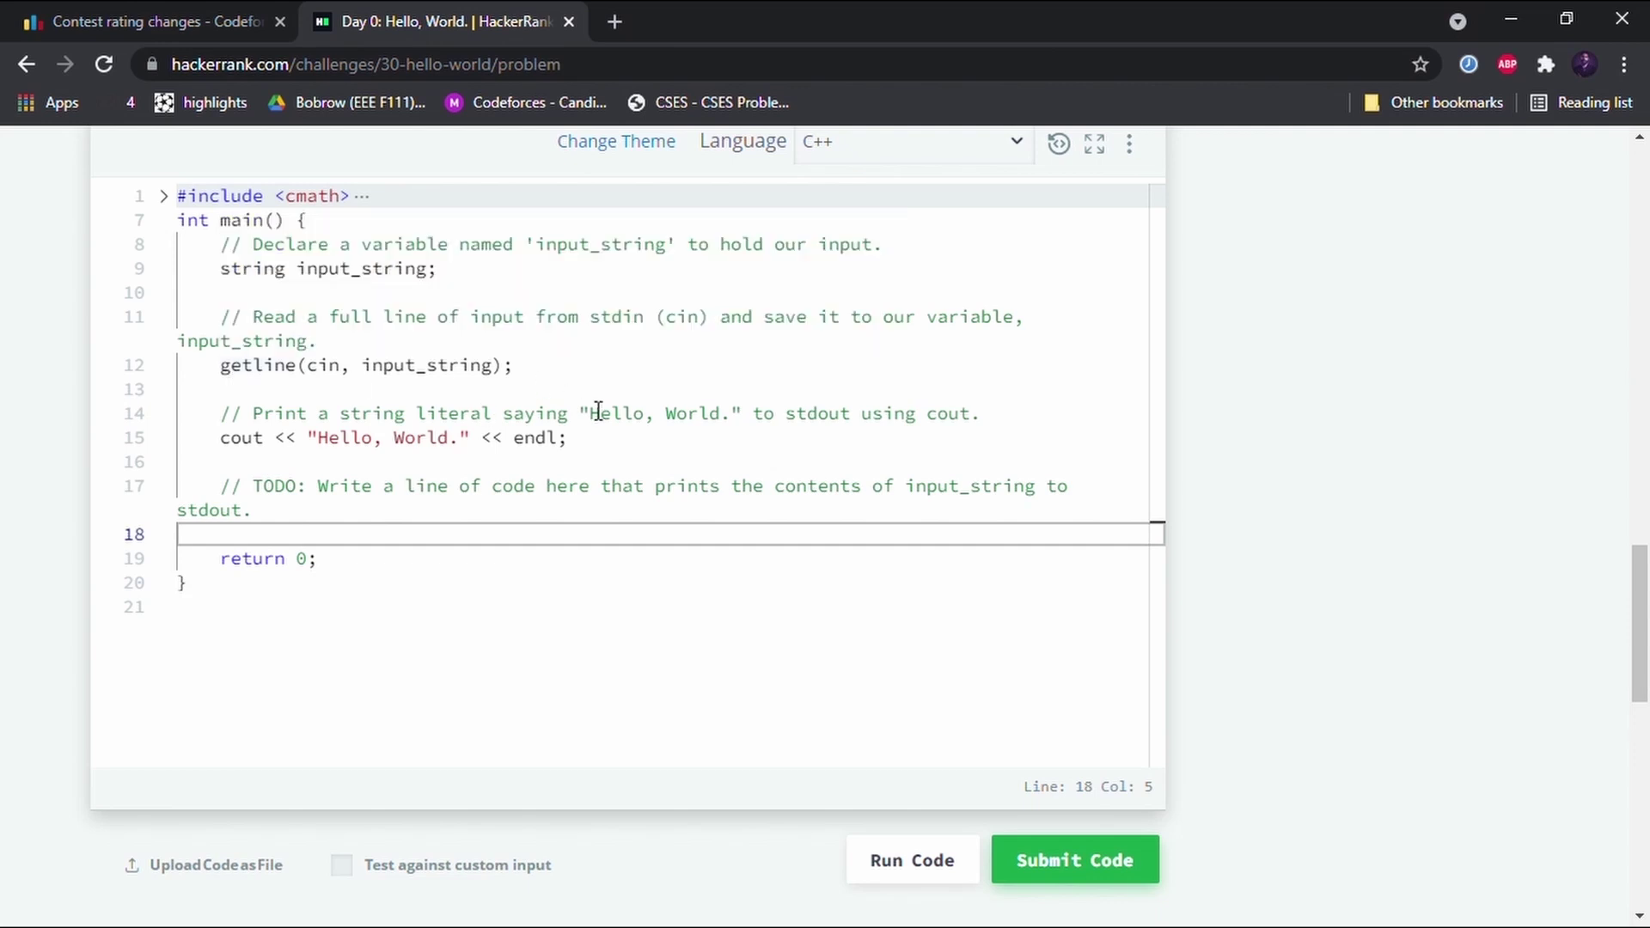
pyautogui.scroll(1, 1404, 458)
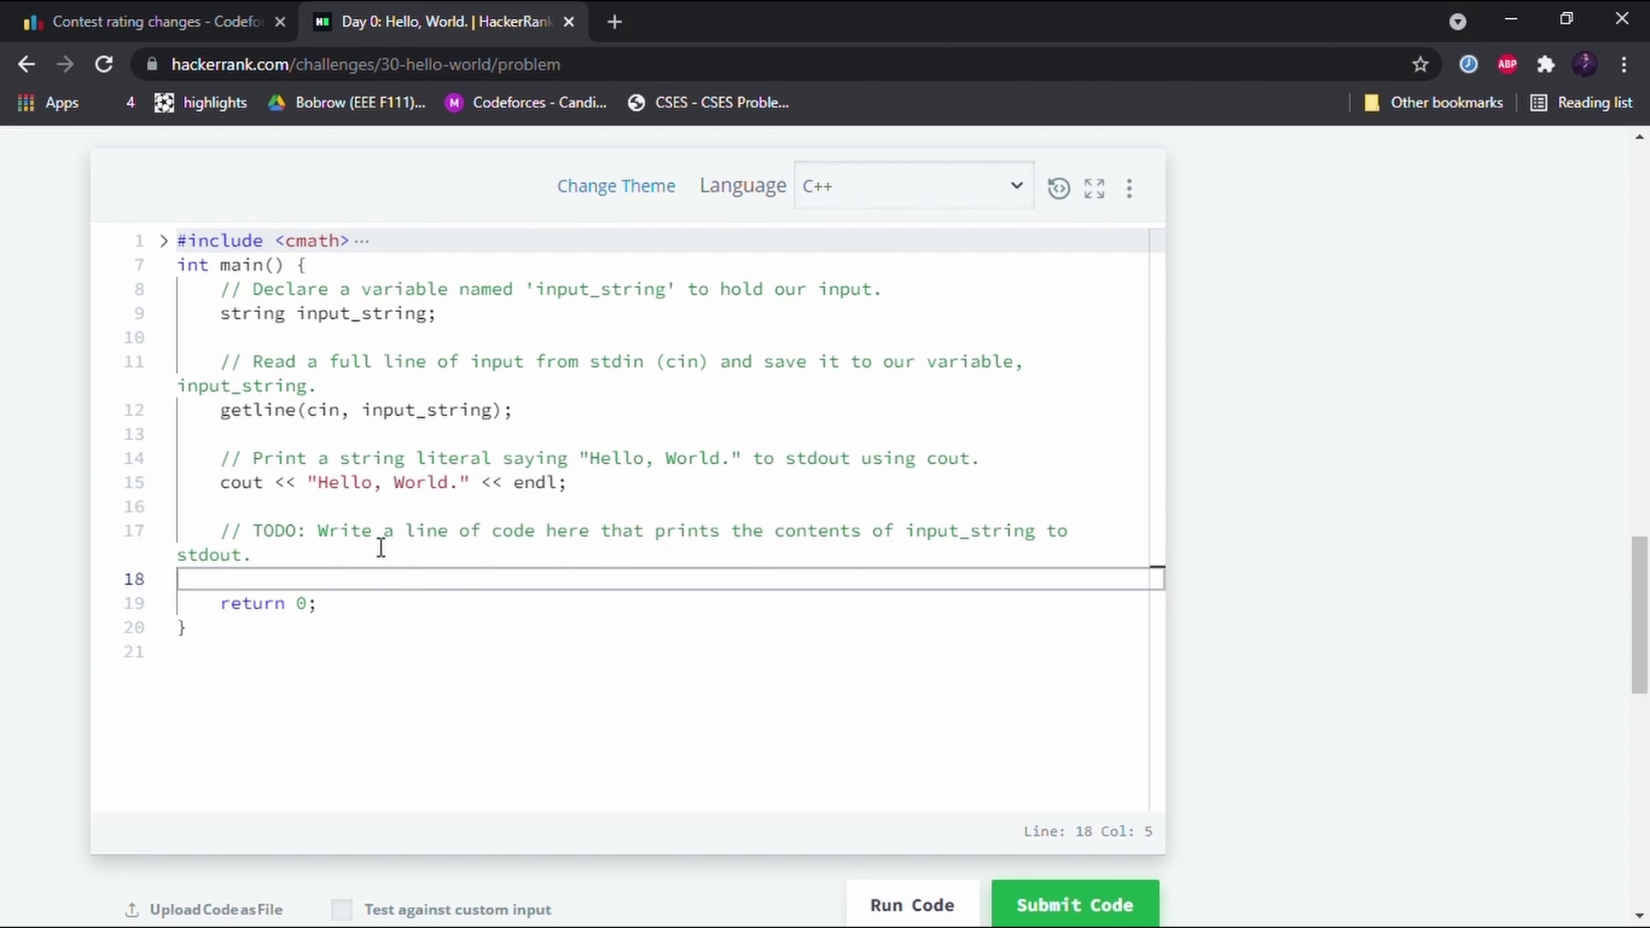
# - Add cout<<input_string; on line 18 and run it against Sample Test case 0
pyautogui.click(248, 599)
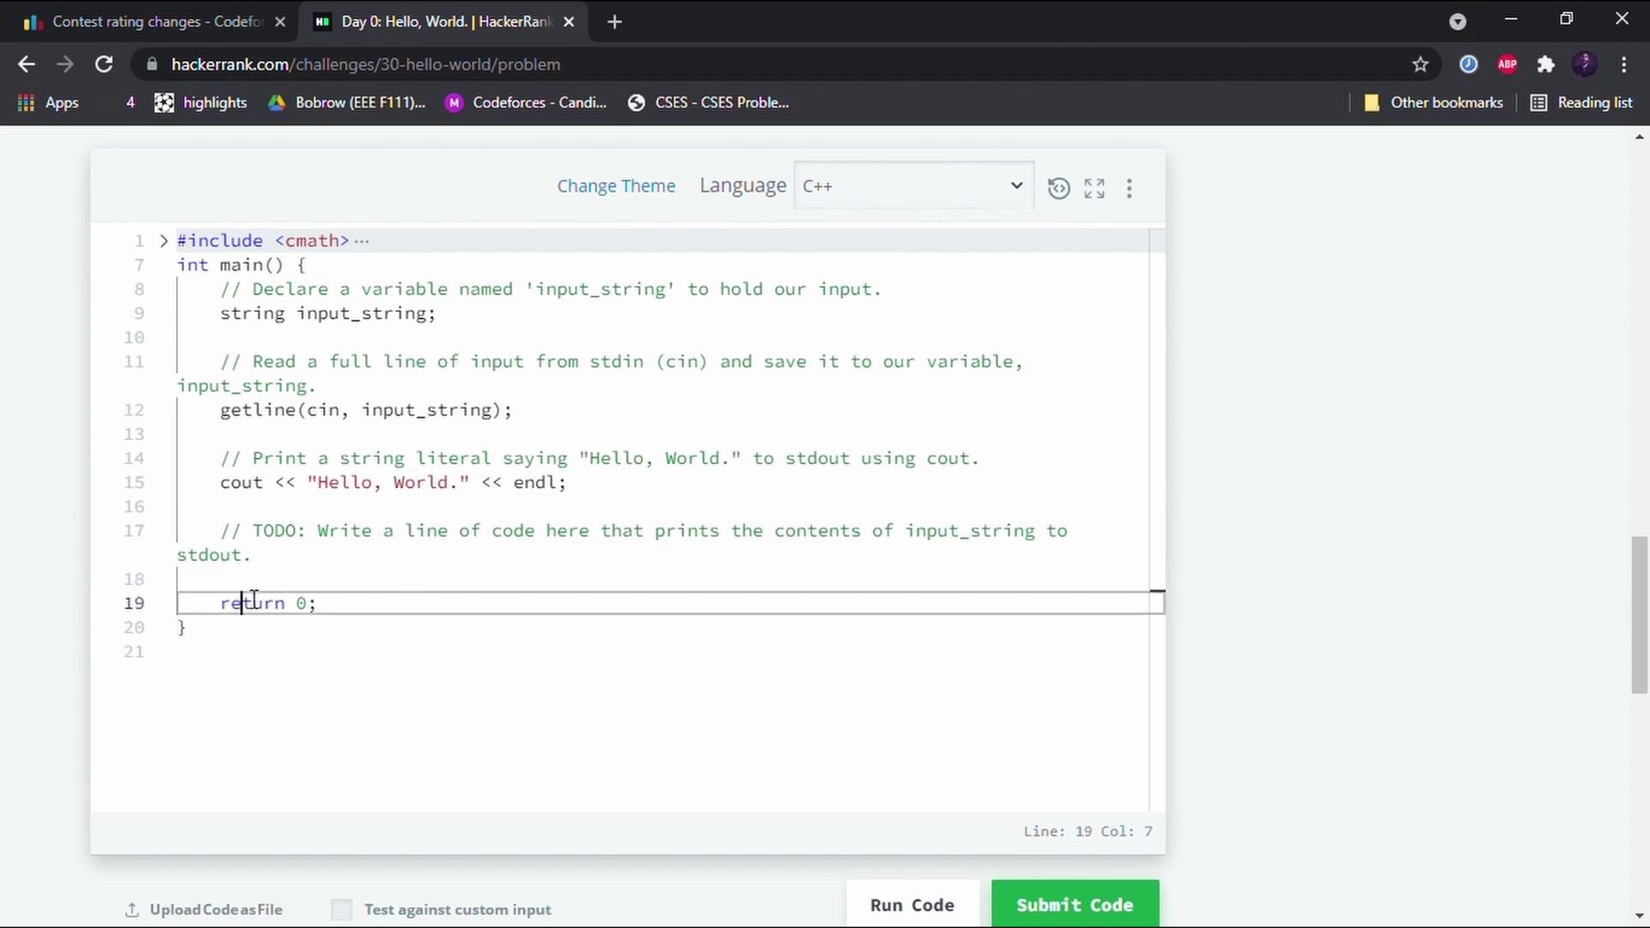
pyautogui.click(240, 589)
pyautogui.write('cout')
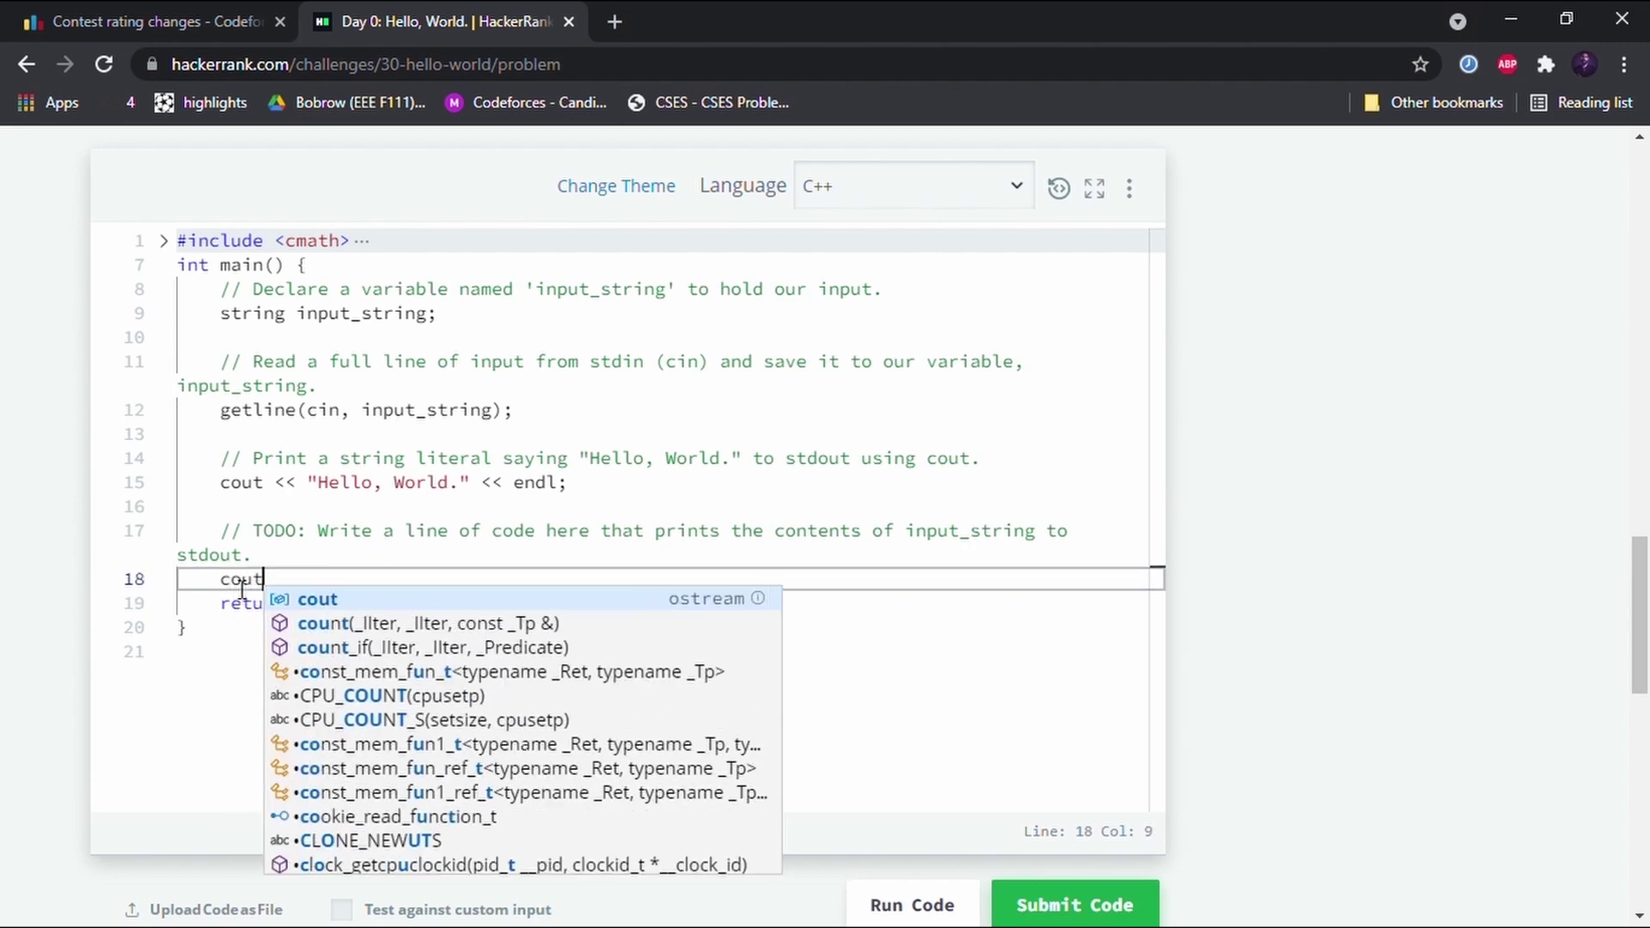
pyautogui.write('<<i')
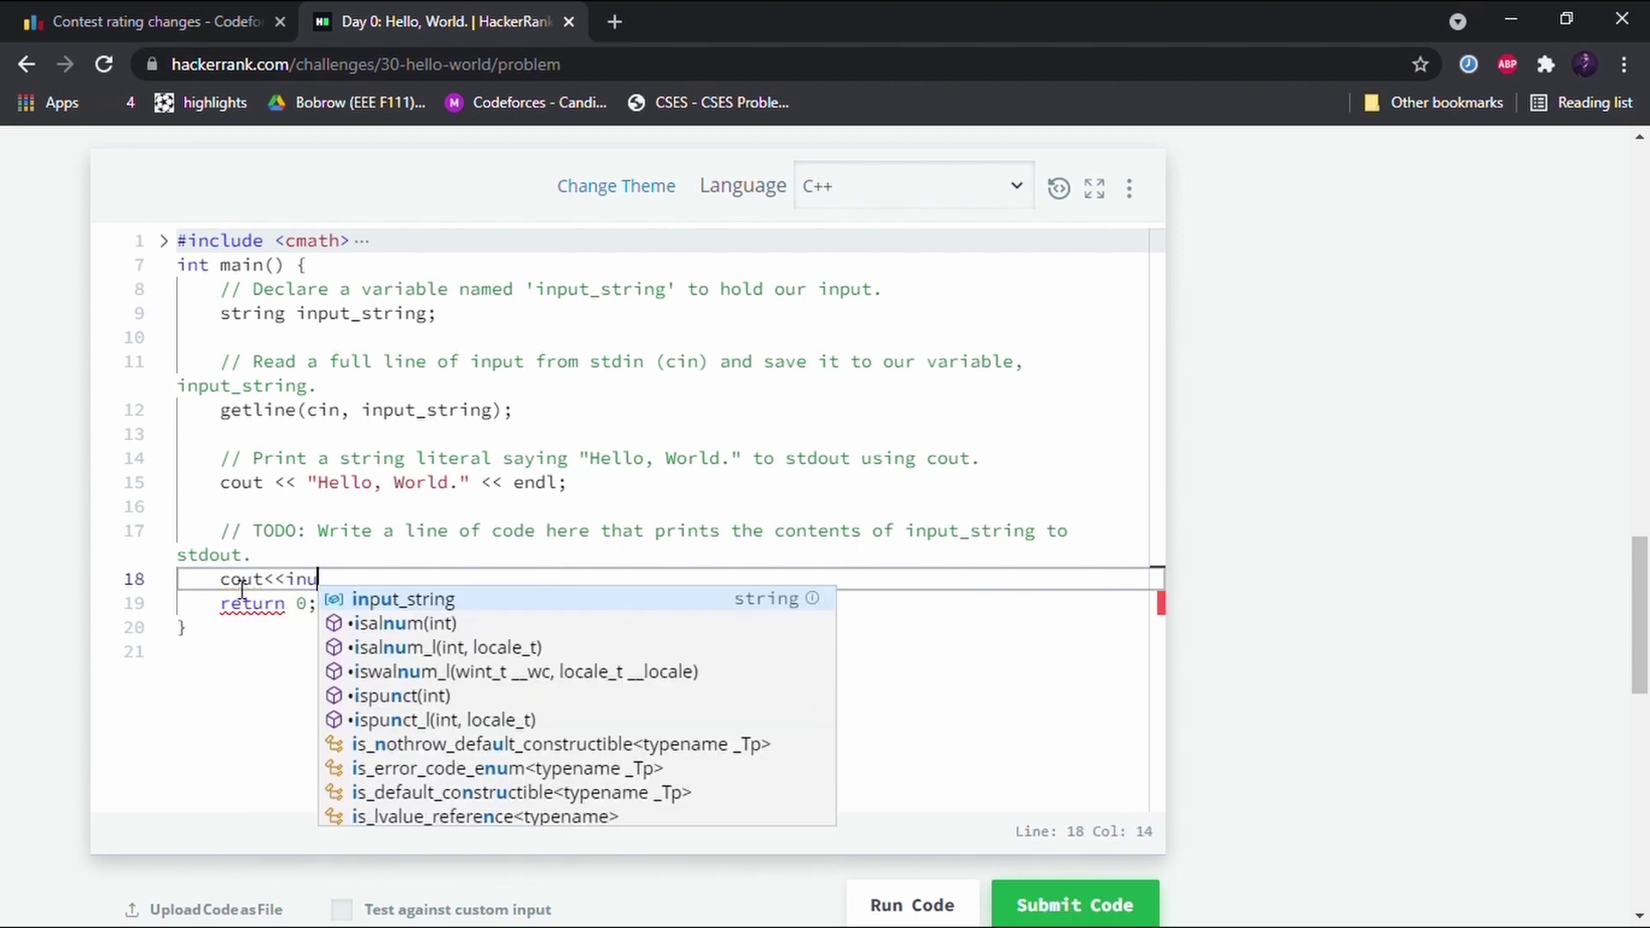
pyautogui.write('n')
pyautogui.press('Return')
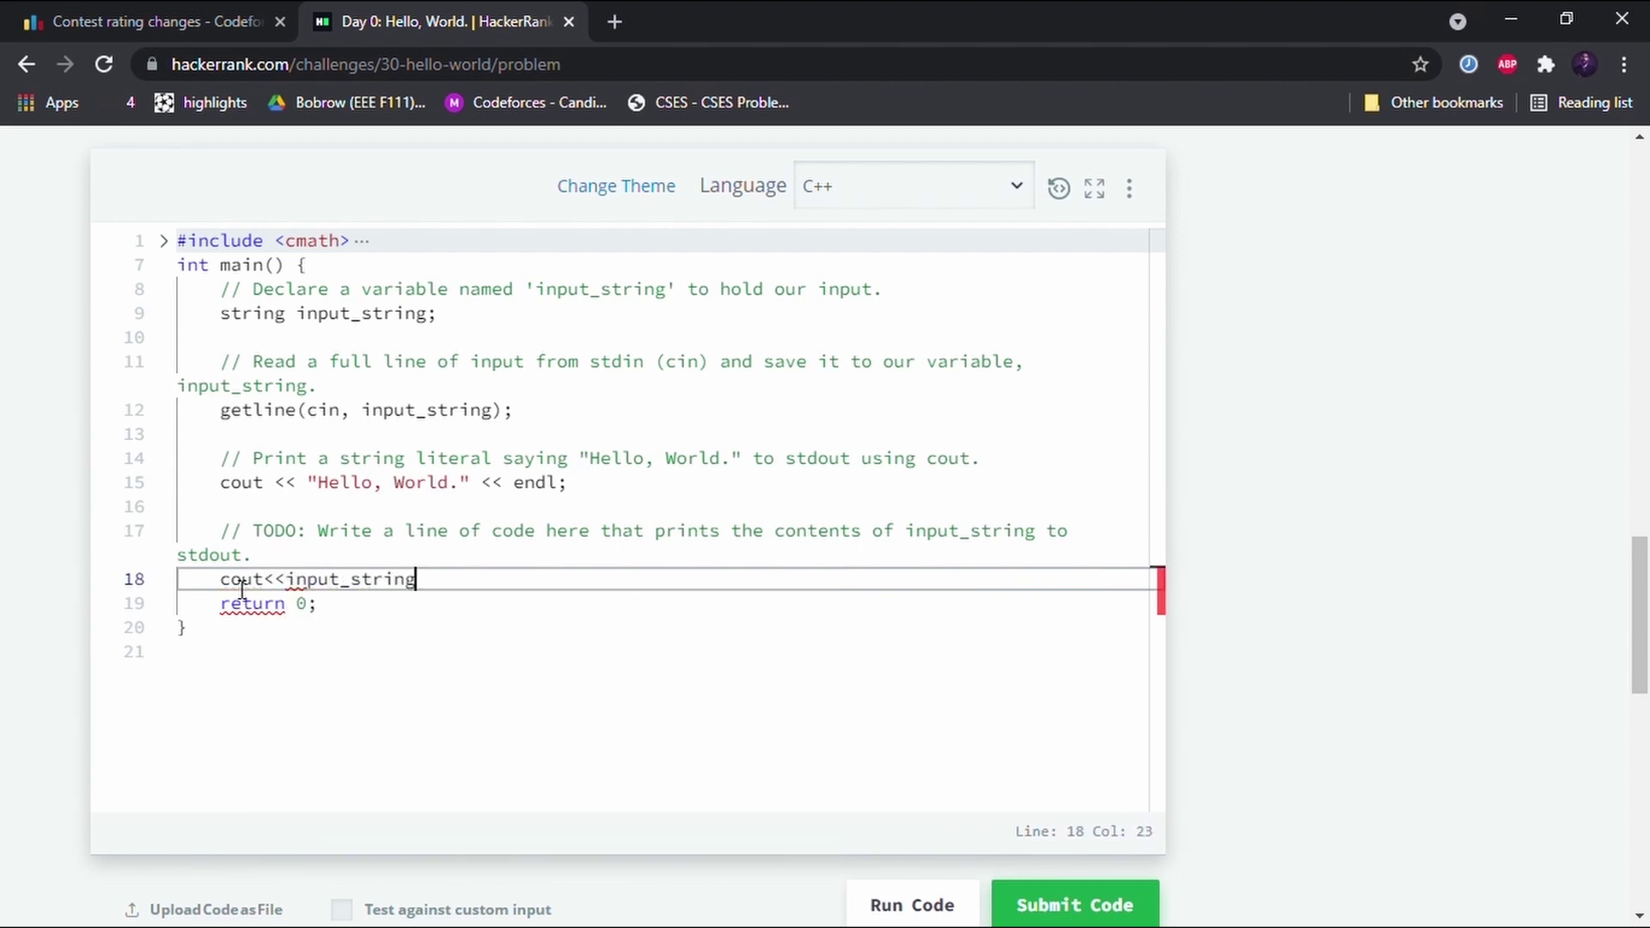
pyautogui.write(';')
pyautogui.scroll(-2, 1405, 603)
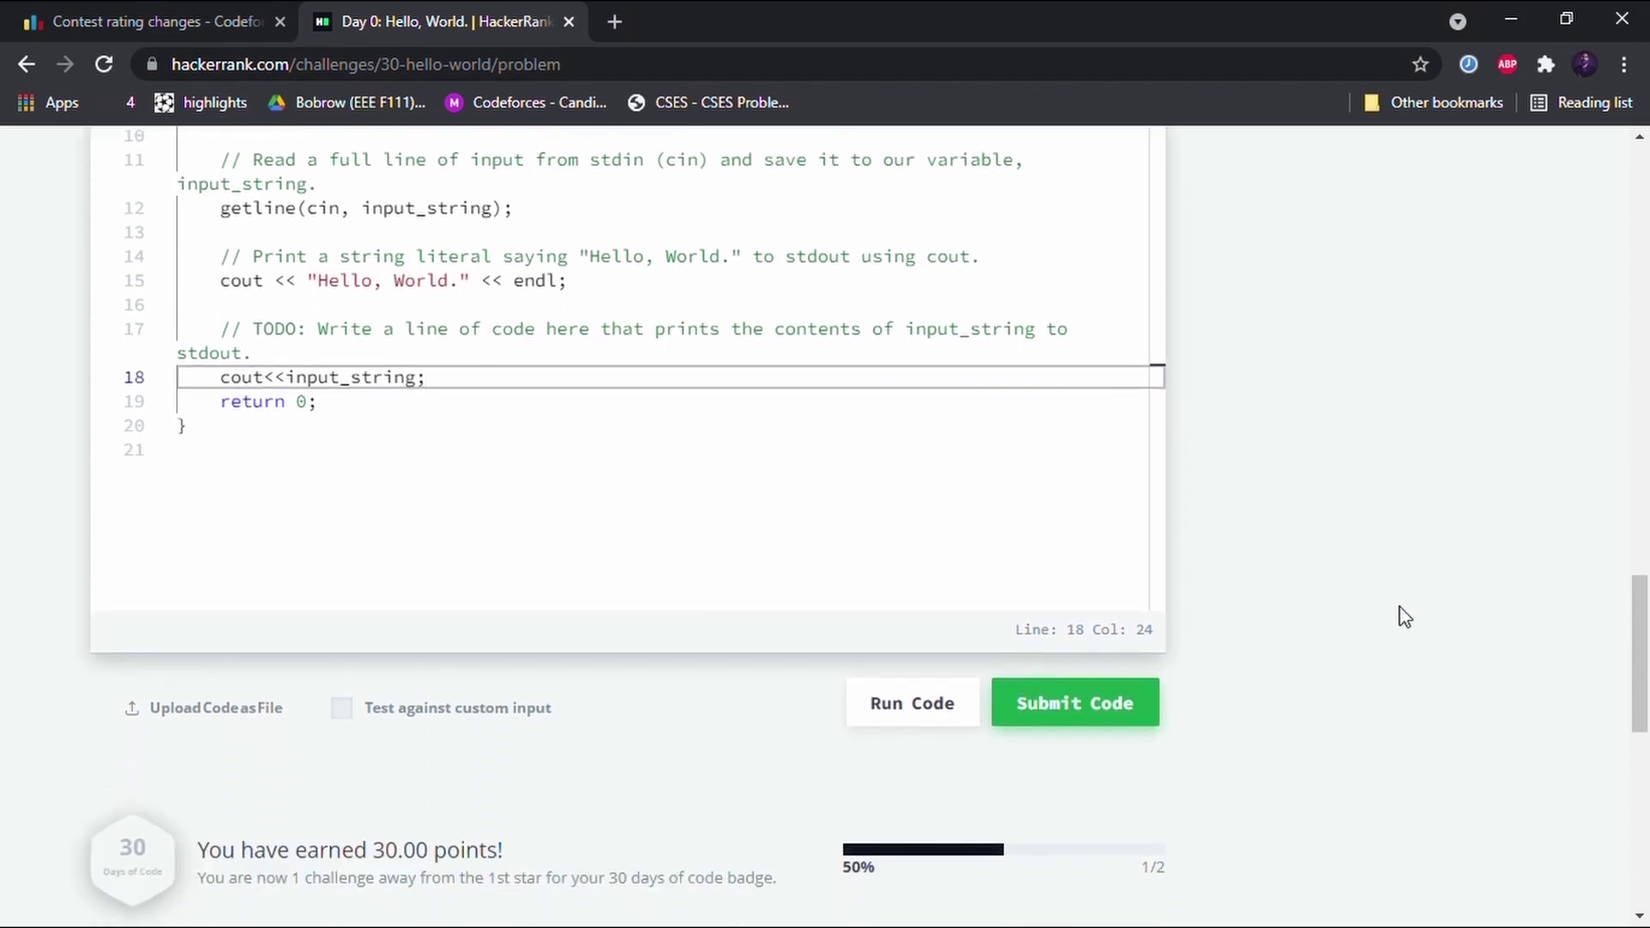
pyautogui.click(919, 697)
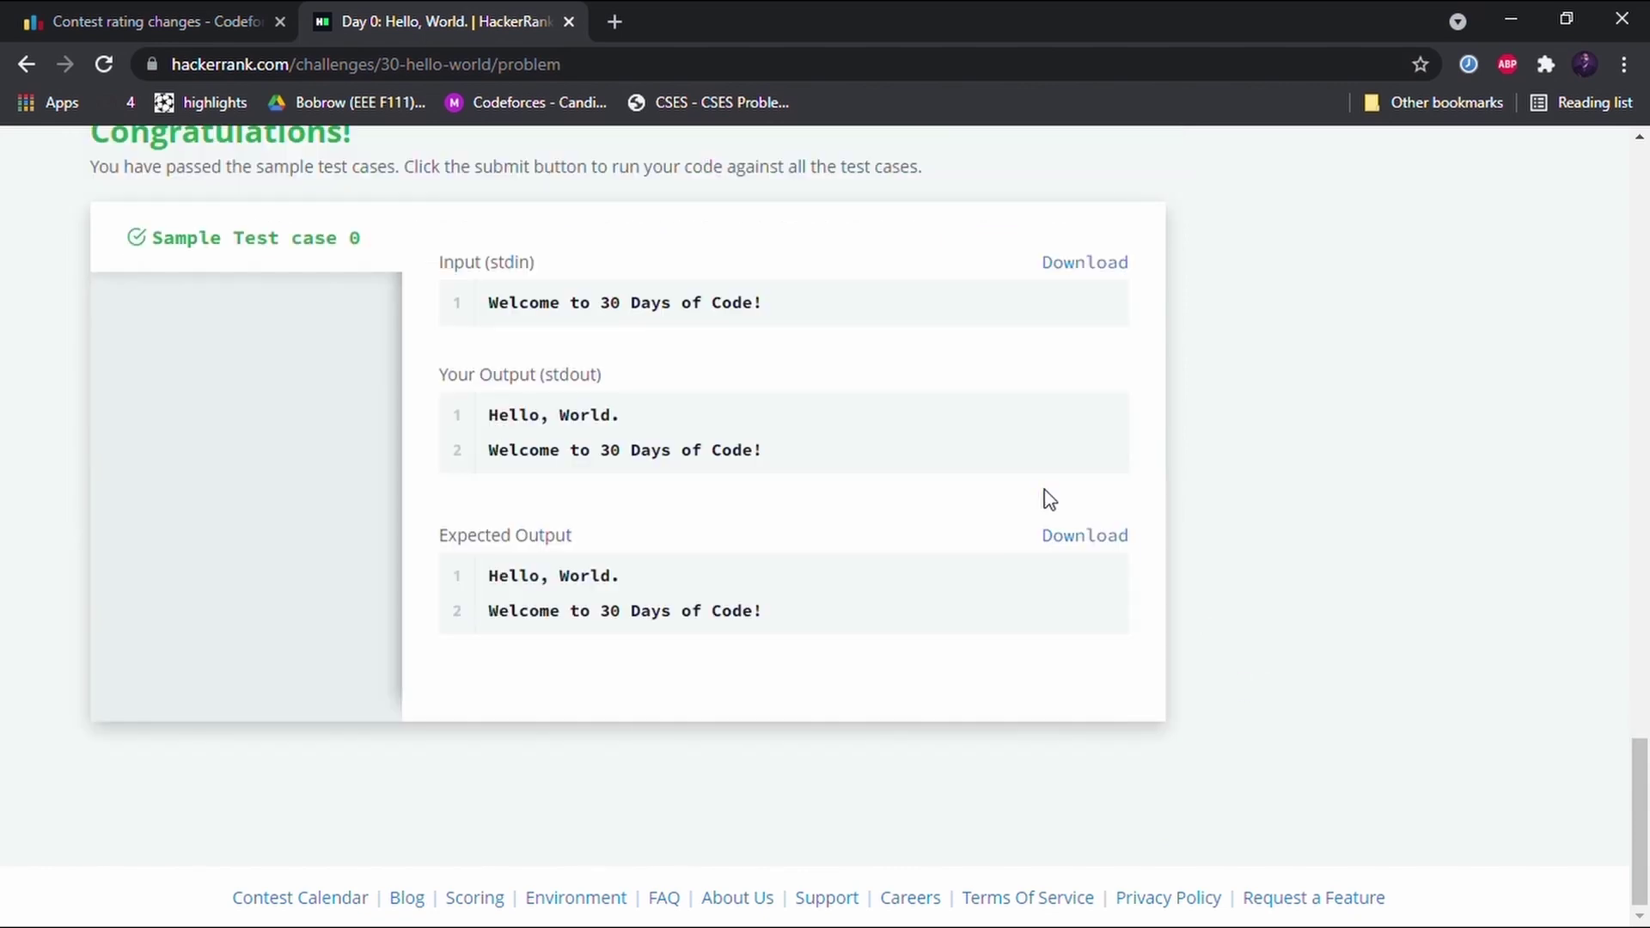
pyautogui.scroll(5, 1285, 404)
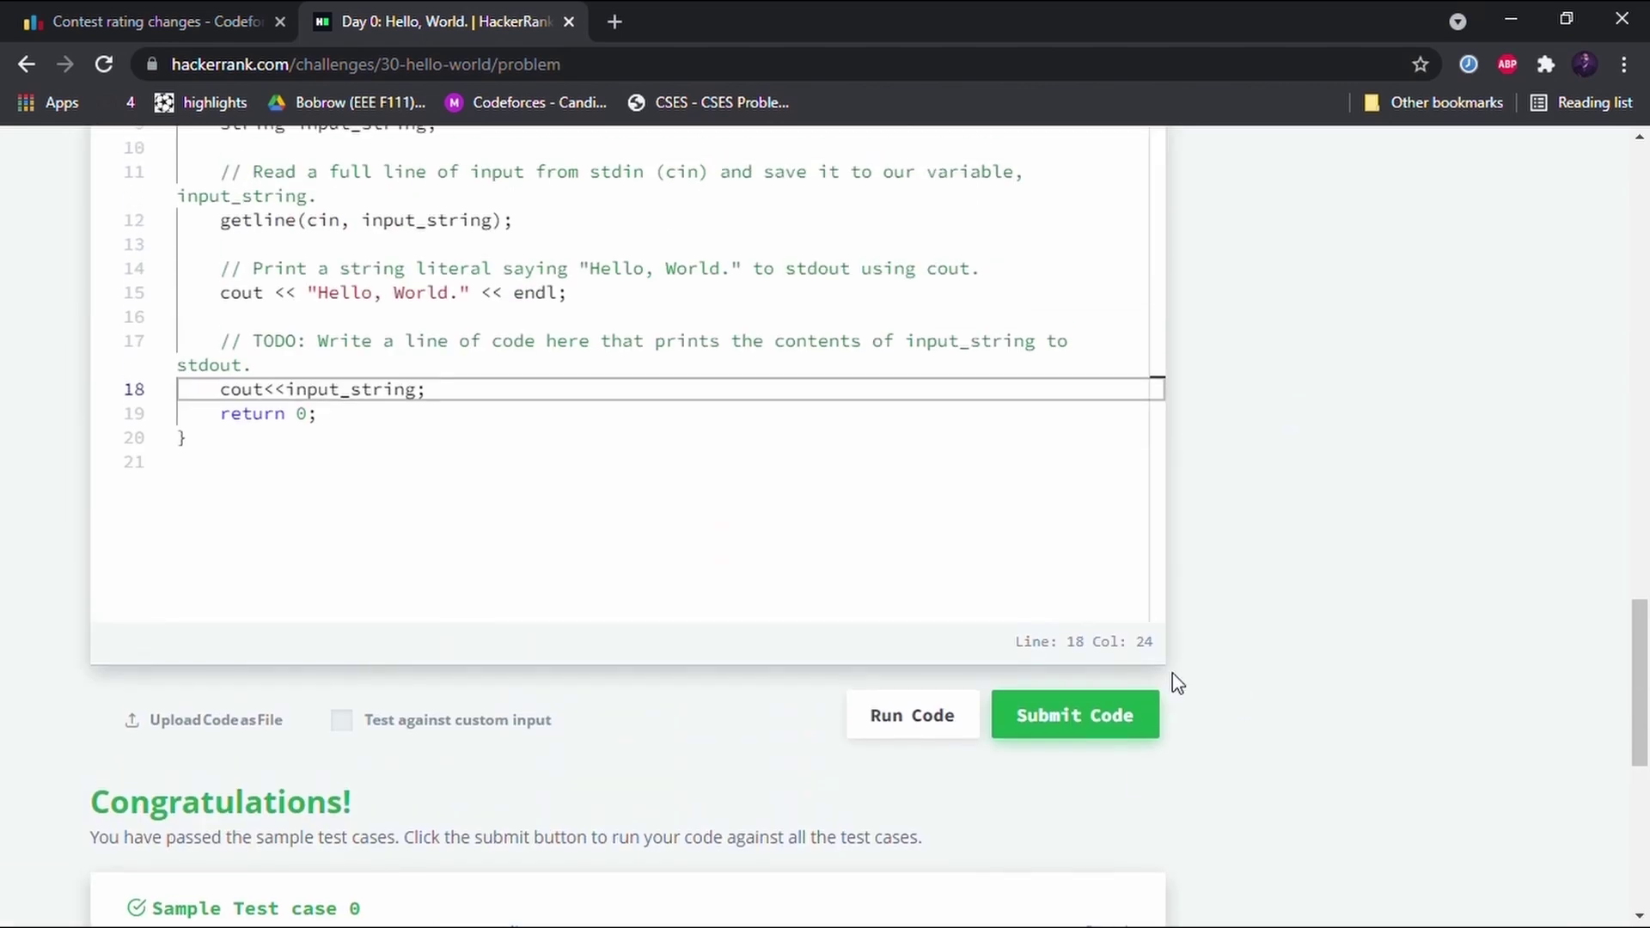
# - Submit the solution, passing Test cases 0 and 1 for 30 points
pyautogui.click(1090, 739)
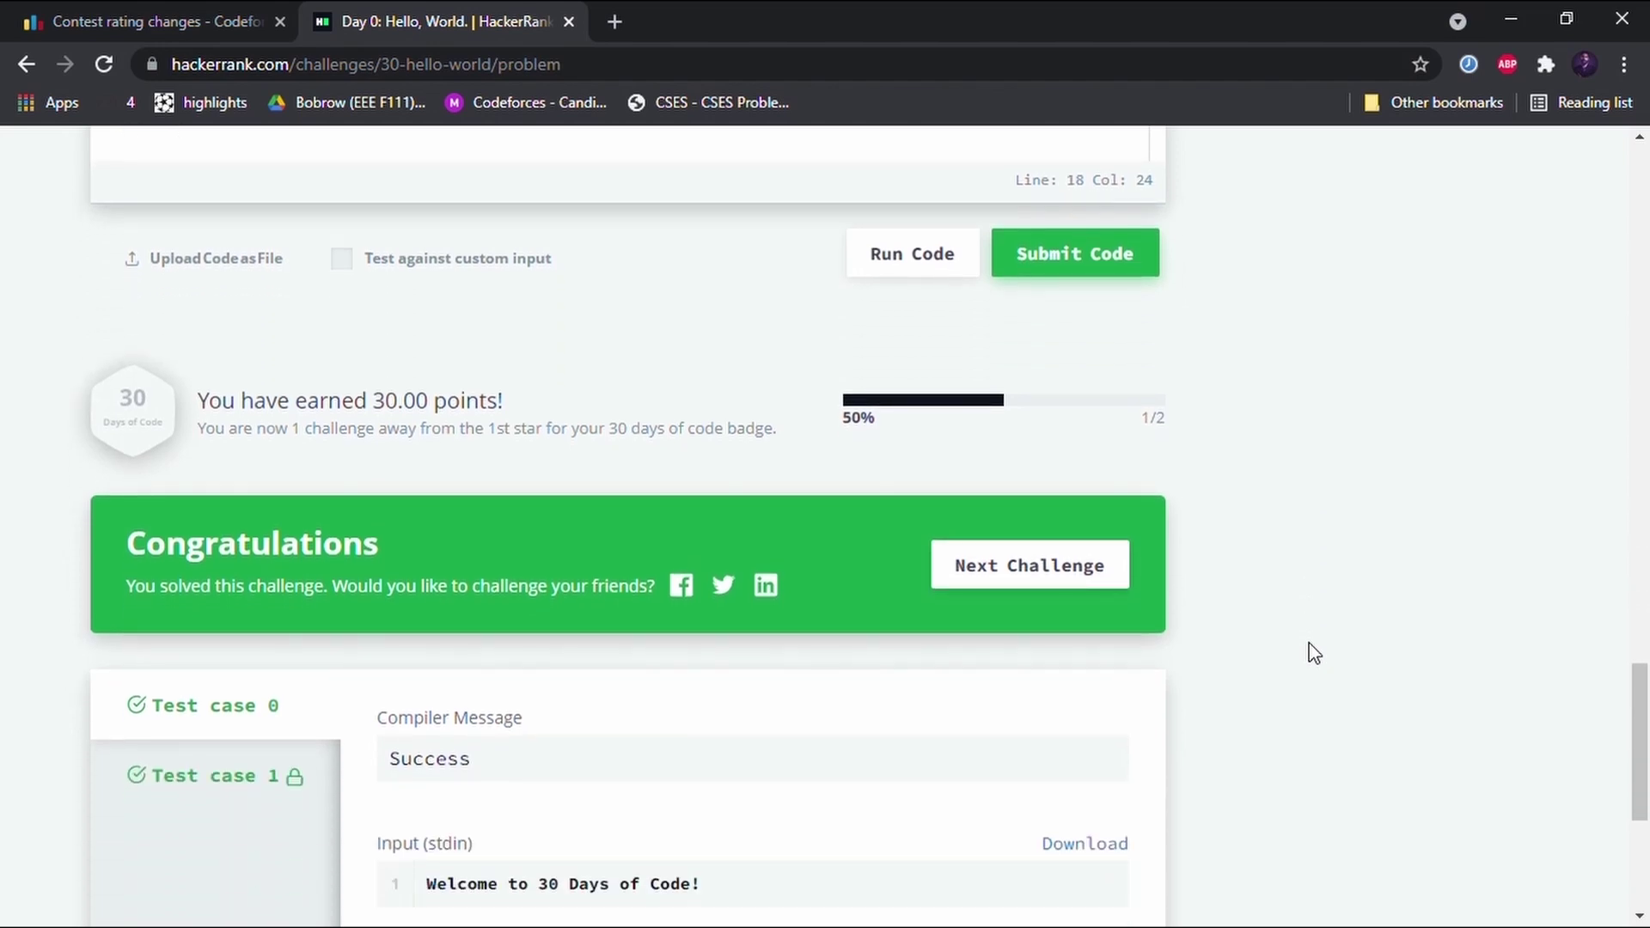
pyautogui.scroll(1, 1312, 652)
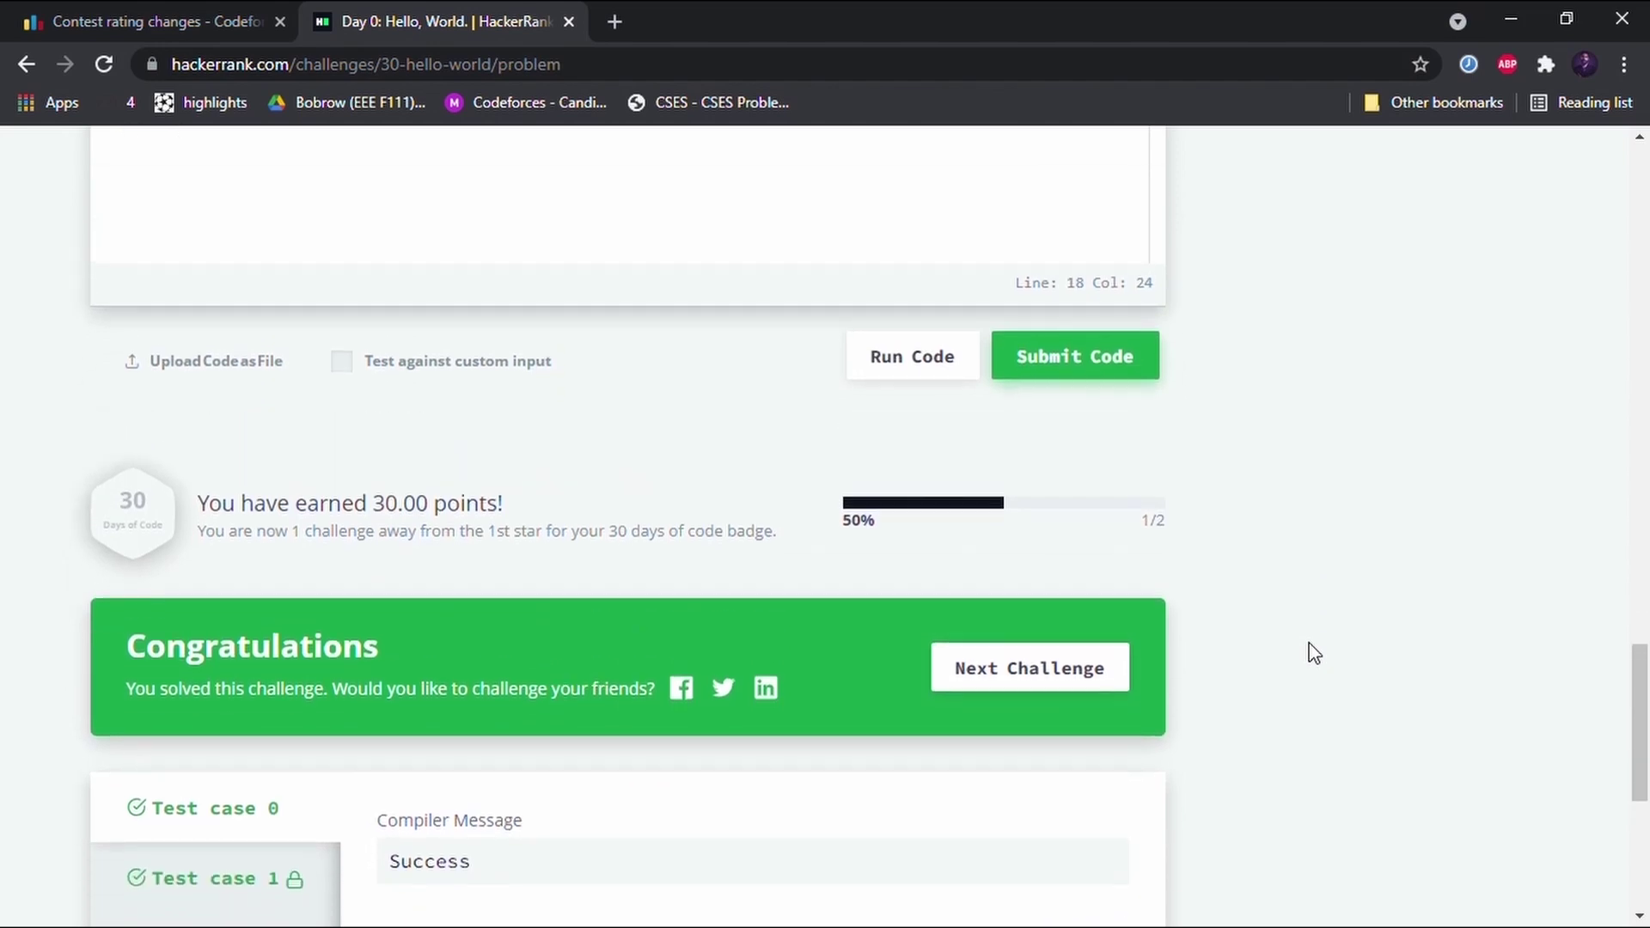
pyautogui.scroll(1, 1313, 653)
pyautogui.scroll(1, 1312, 653)
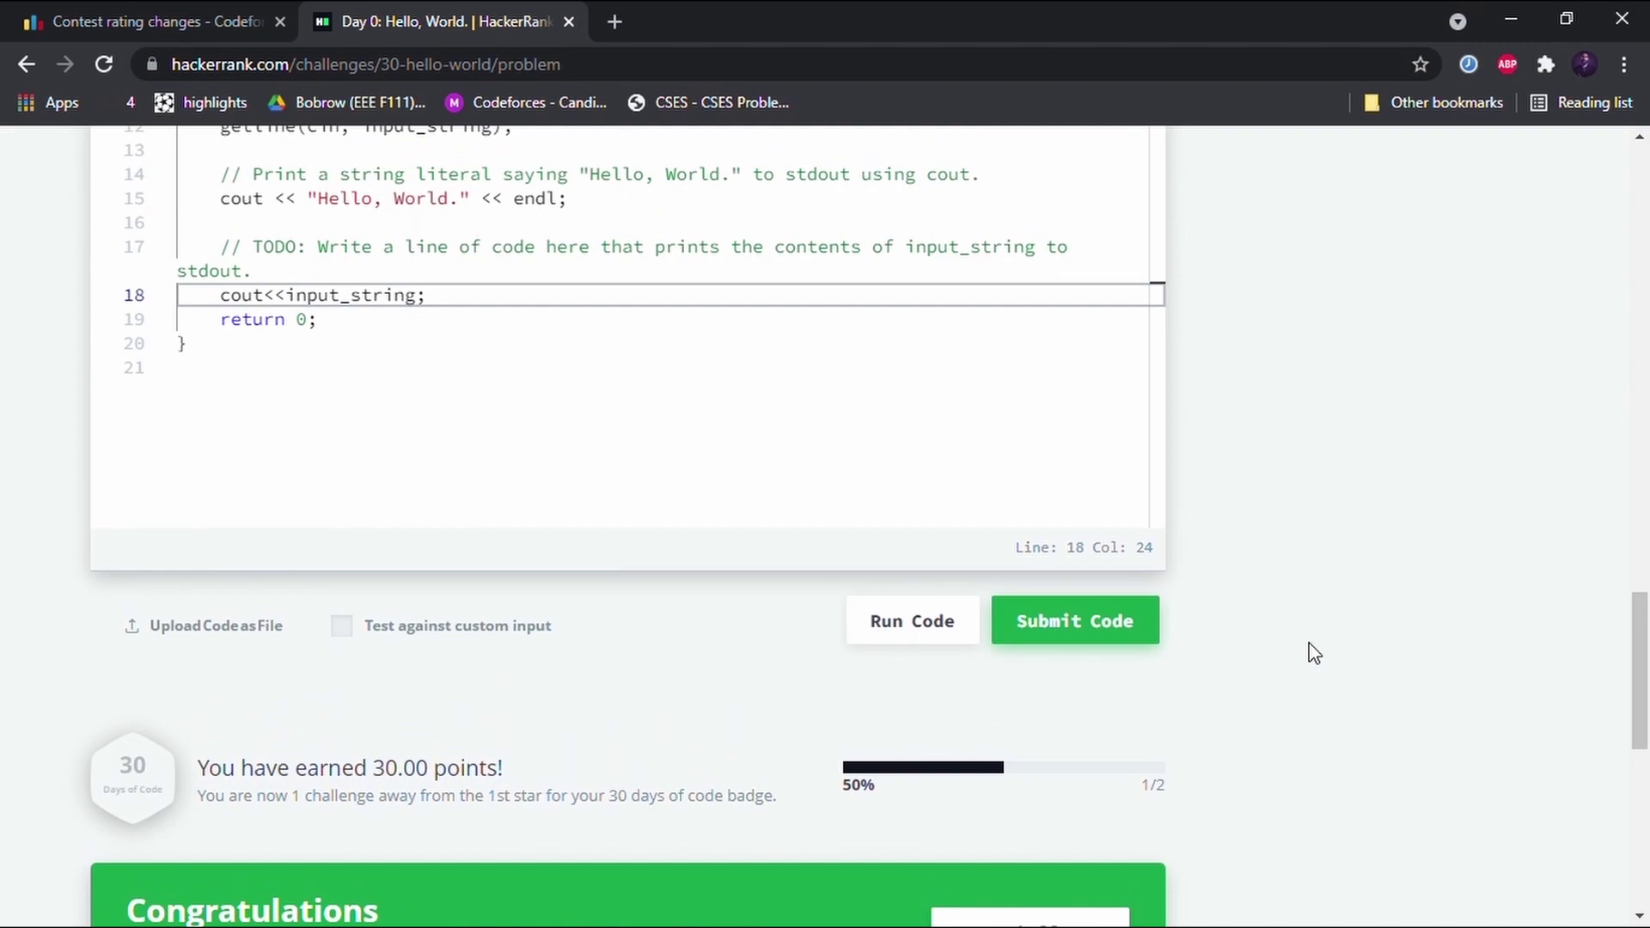